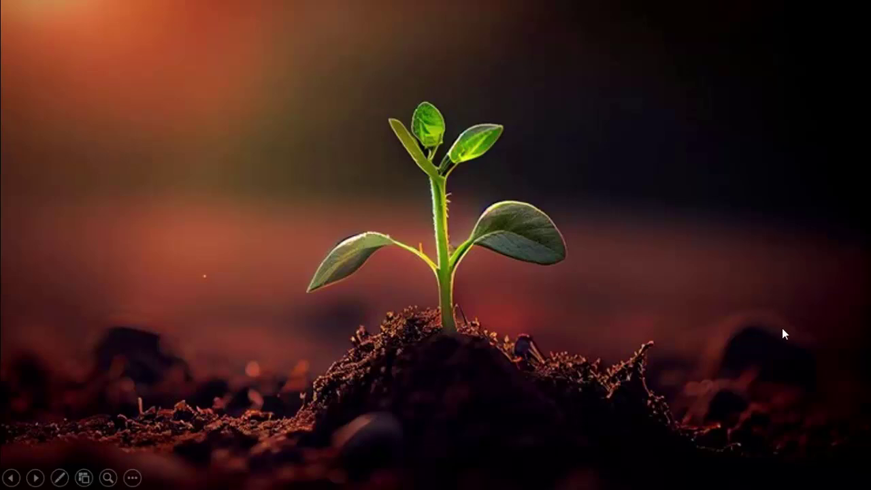
Play the bubble and infographic animations, then advance to the next slide in the show.
{"action": "left_click", "coordinate": [774, 354]}
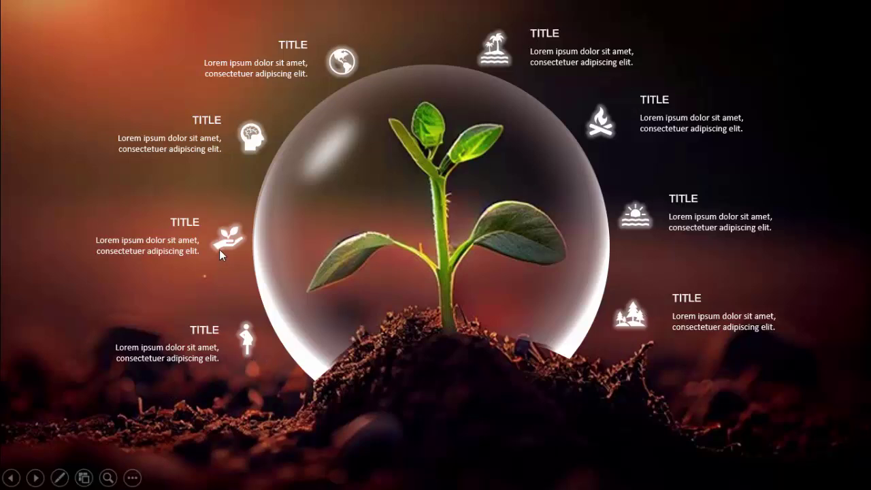
{"action": "left_click", "coordinate": [826, 324]}
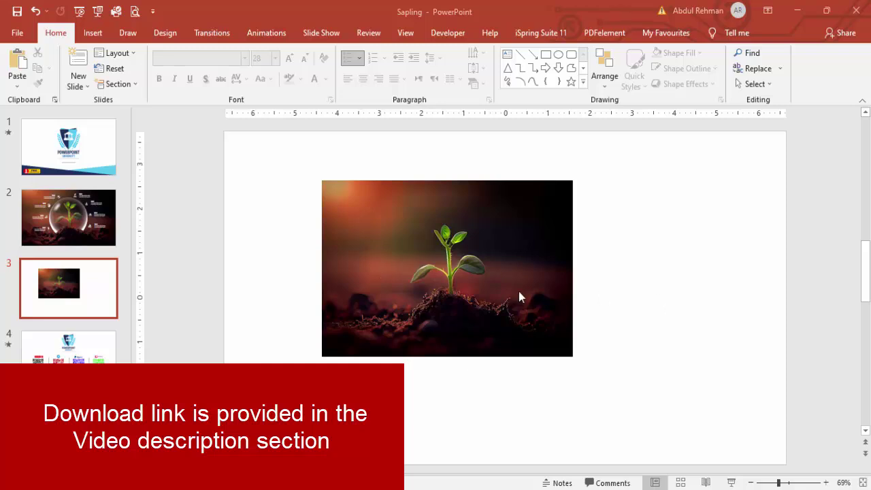
Move the sapling picture toward the top-left, zoom out, and enlarge it.
{"action": "left_click_drag", "start_coordinate": [476, 248], "coordinate": [536, 255]}
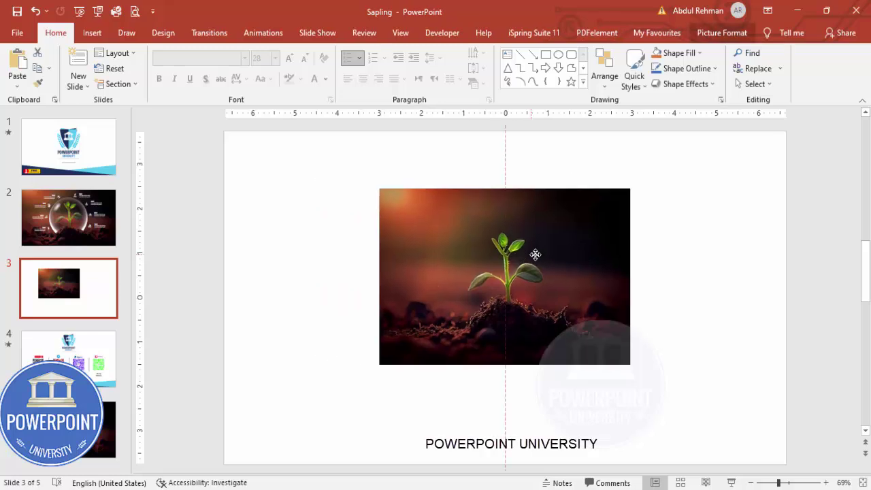
{"action": "left_click_drag", "start_coordinate": [536, 254], "coordinate": [368, 197]}
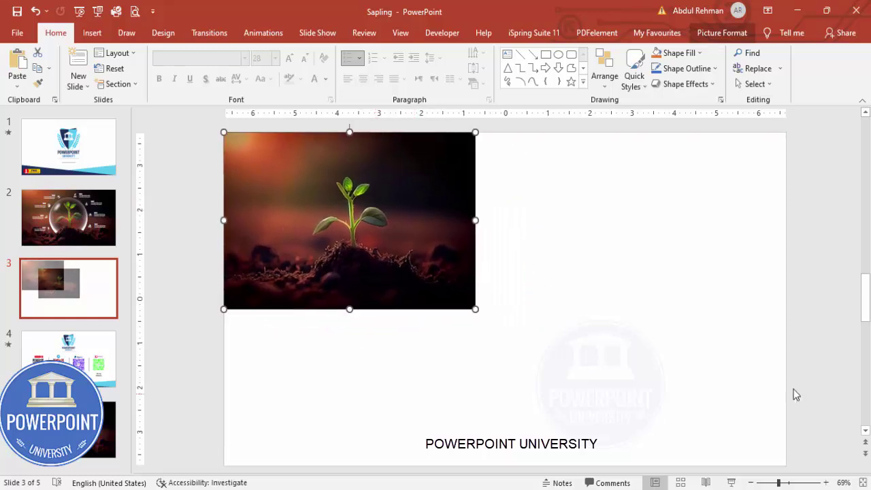
{"action": "left_click", "coordinate": [751, 483]}
{"action": "left_click", "coordinate": [751, 483]}
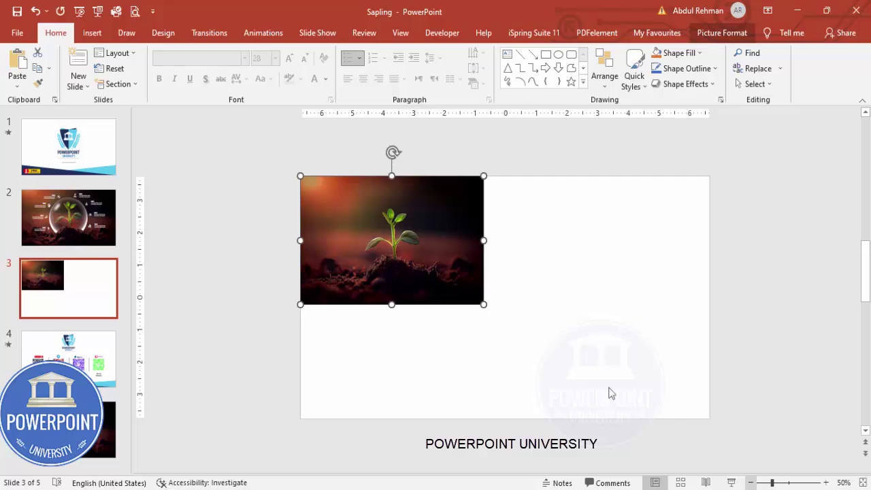
{"action": "left_click_drag", "start_coordinate": [484, 305], "coordinate": [541, 308]}
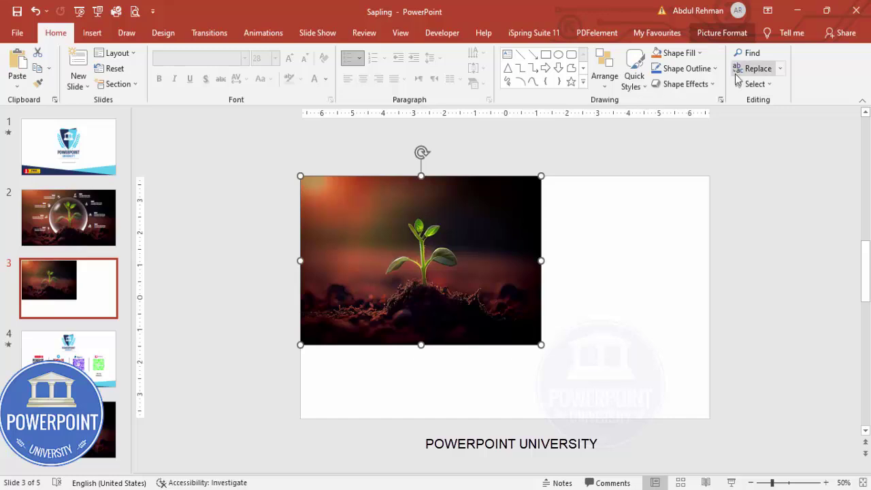
Crop the sapling picture to a 16:9 aspect ratio.
{"action": "left_click", "coordinate": [716, 36]}
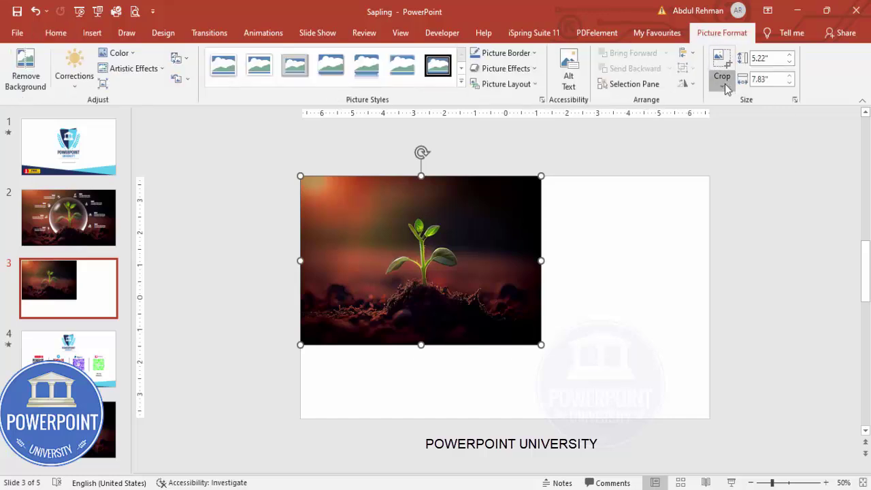
{"action": "left_click", "coordinate": [723, 81]}
{"action": "mouse_move", "coordinate": [755, 139]}
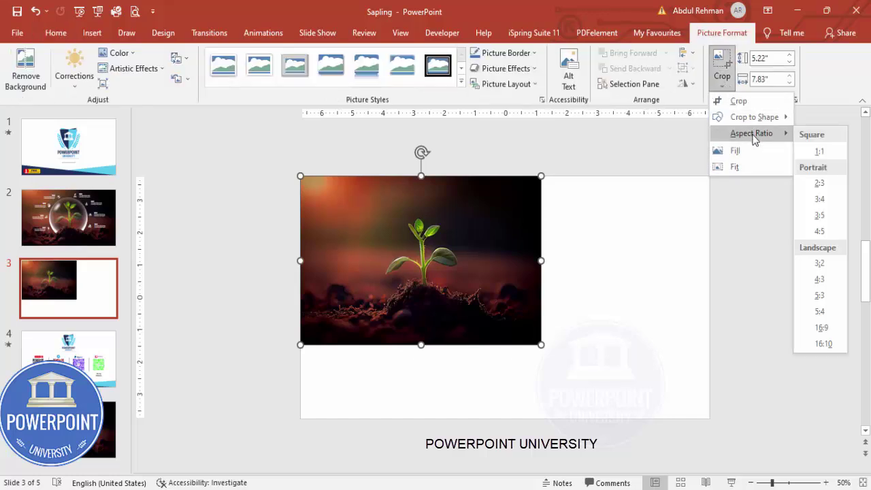
{"action": "left_click", "coordinate": [822, 328]}
{"action": "left_click", "coordinate": [618, 239]}
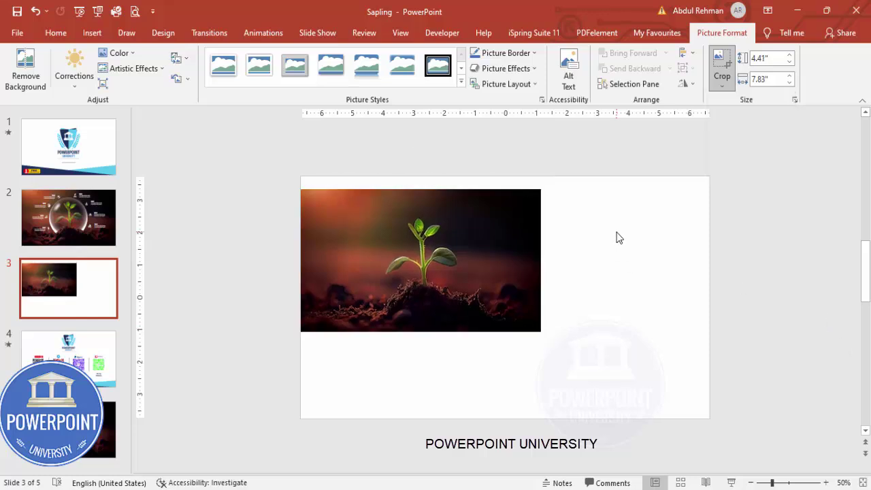
Align the picture to the top edge and stretch it to fill the slide at 7.5" by 13.33".
{"action": "left_click", "coordinate": [508, 235]}
{"action": "left_click_drag", "start_coordinate": [494, 247], "coordinate": [494, 236]}
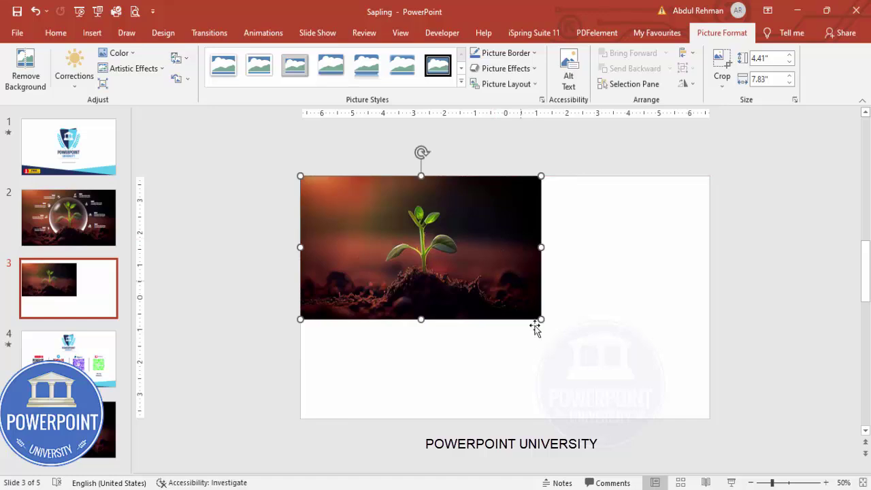
{"action": "left_click_drag", "start_coordinate": [543, 320], "coordinate": [710, 419]}
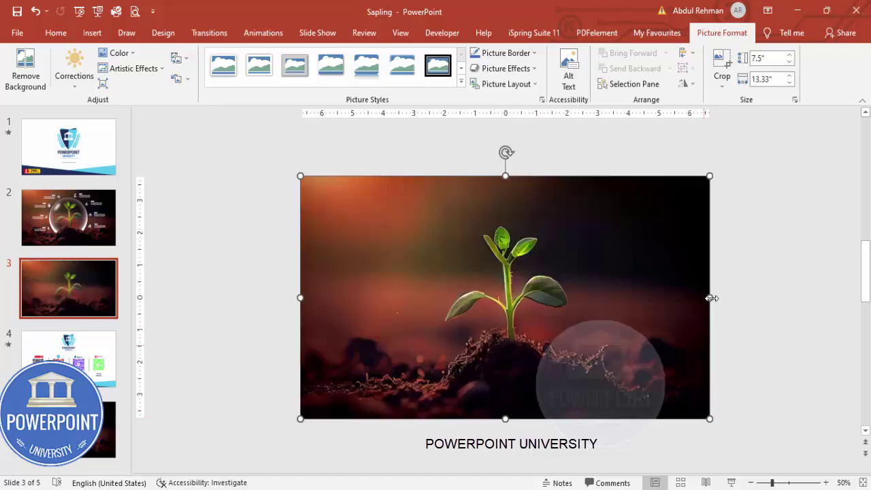
{"action": "left_click", "coordinate": [736, 308]}
{"action": "left_click", "coordinate": [663, 297]}
{"action": "left_click", "coordinate": [399, 166]}
{"action": "left_click", "coordinate": [92, 32]}
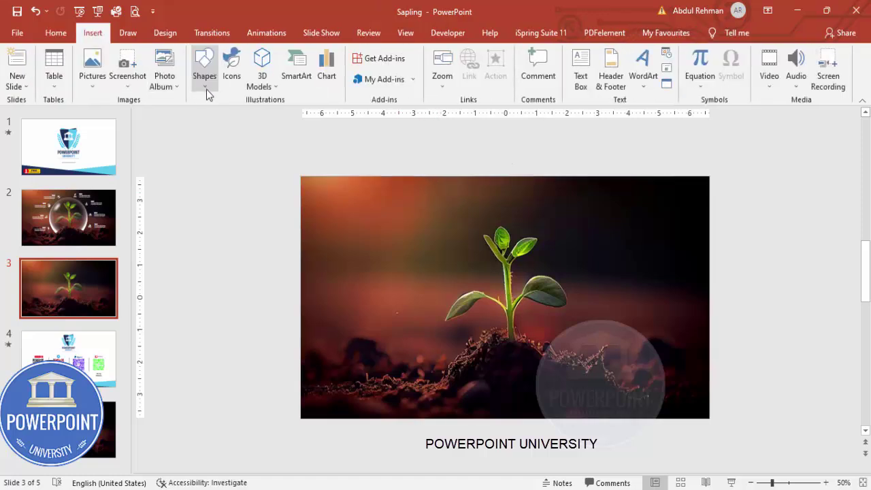
Draw an oval circle over the sapling plant.
{"action": "left_click", "coordinate": [205, 80]}
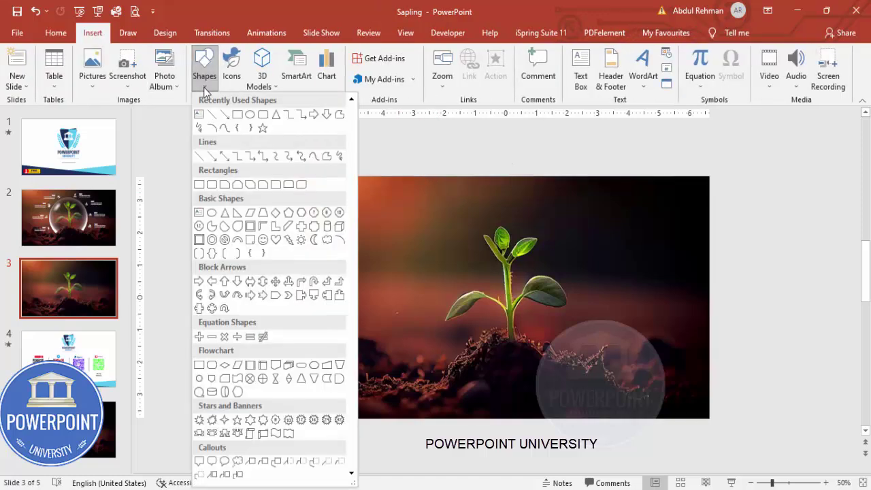
{"action": "left_click", "coordinate": [212, 215]}
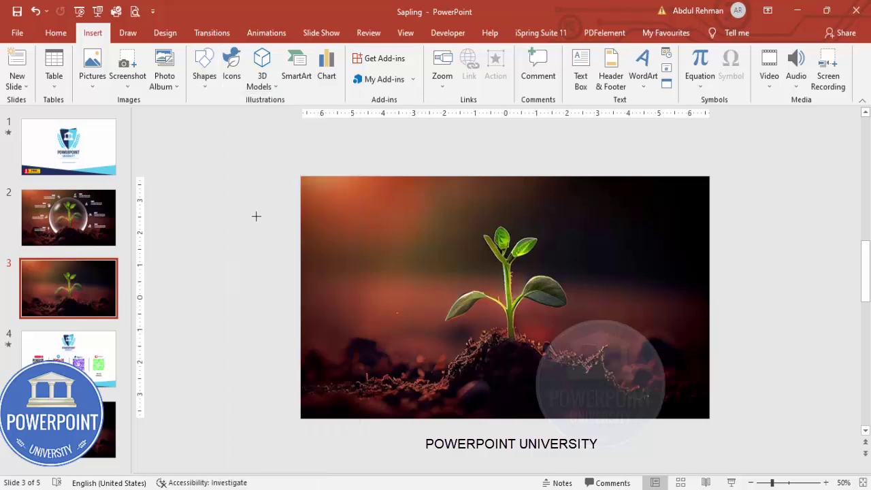
{"action": "left_click_drag", "start_coordinate": [420, 218], "coordinate": [596, 404]}
{"action": "left_click_drag", "start_coordinate": [543, 367], "coordinate": [541, 354]}
Remove the circle's outline and fill it with white.
{"action": "left_click", "coordinate": [352, 75]}
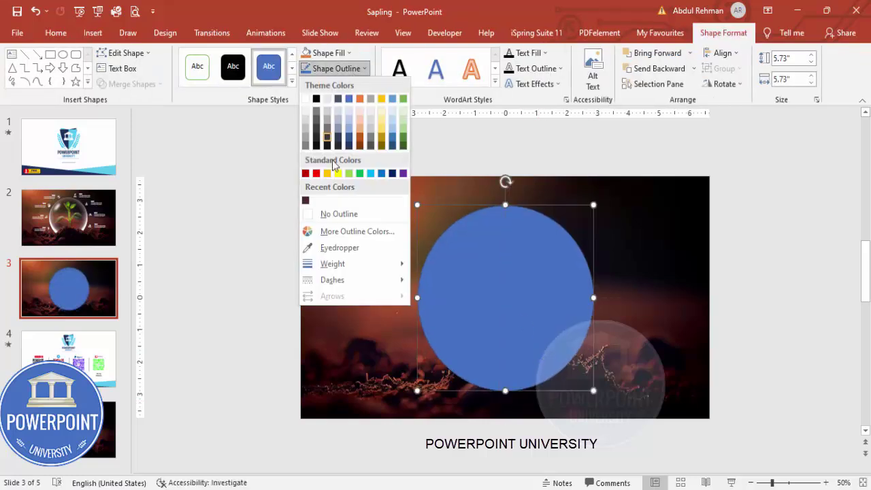
{"action": "left_click", "coordinate": [332, 213]}
{"action": "left_click", "coordinate": [328, 55]}
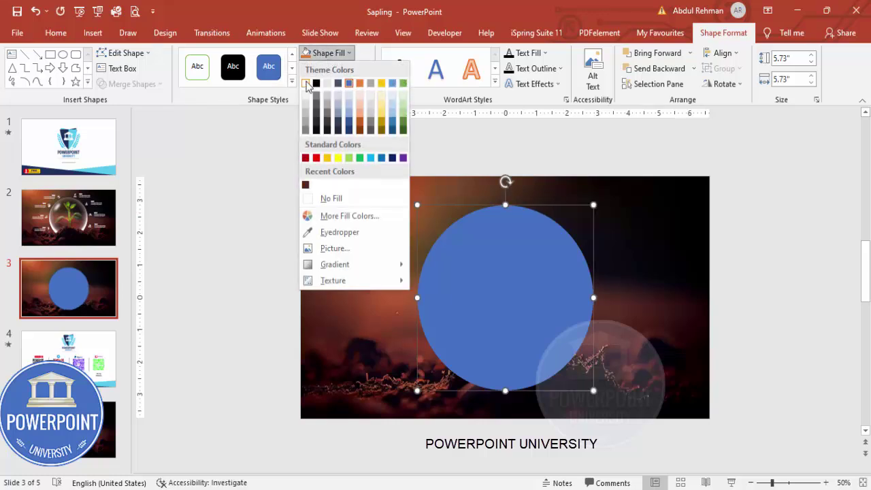
{"action": "left_click", "coordinate": [308, 85]}
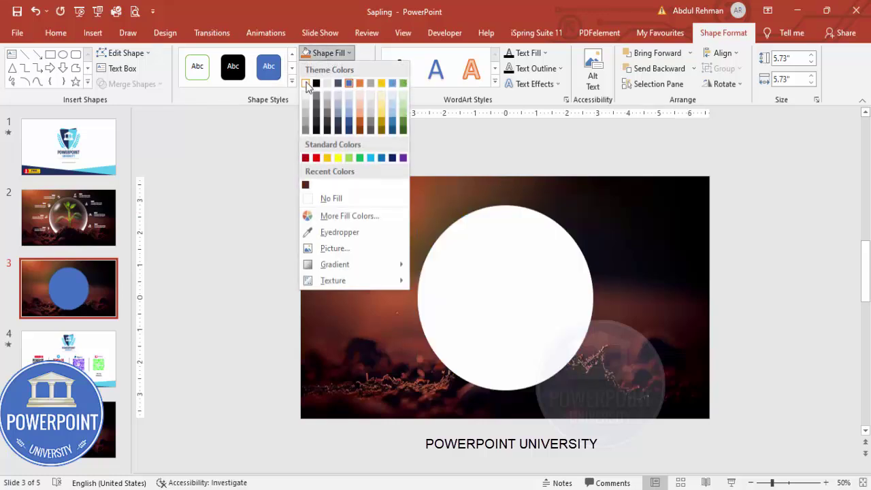
Set the circle's fill transparency to 70% and recentre it over the sapling.
{"action": "right_click", "coordinate": [501, 280]}
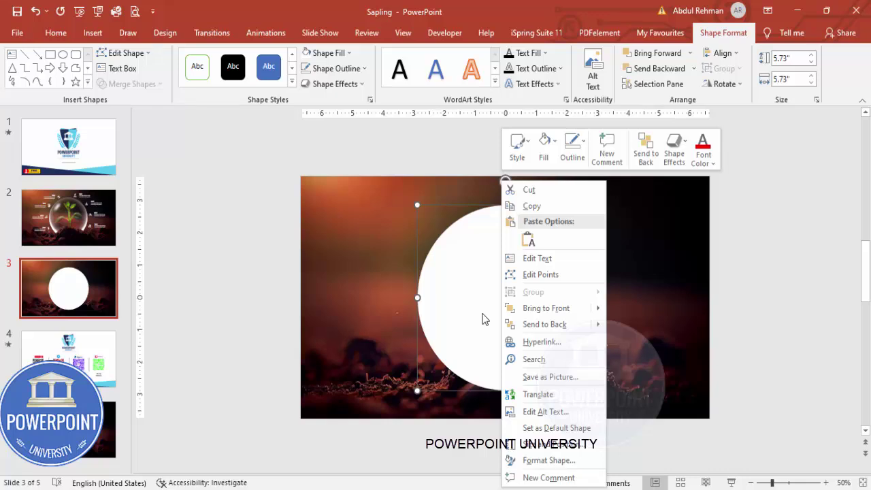
{"action": "left_click", "coordinate": [554, 461]}
{"action": "left_click", "coordinate": [708, 202]}
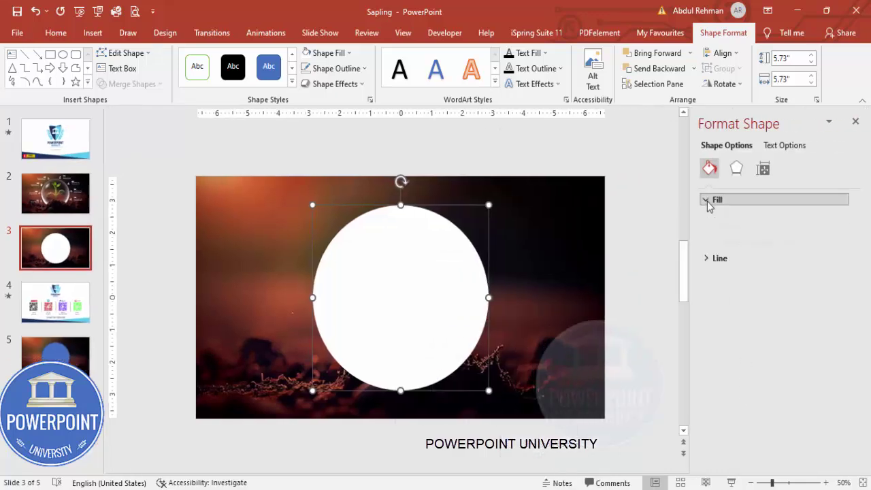
{"action": "left_click_drag", "start_coordinate": [768, 343], "coordinate": [792, 345]}
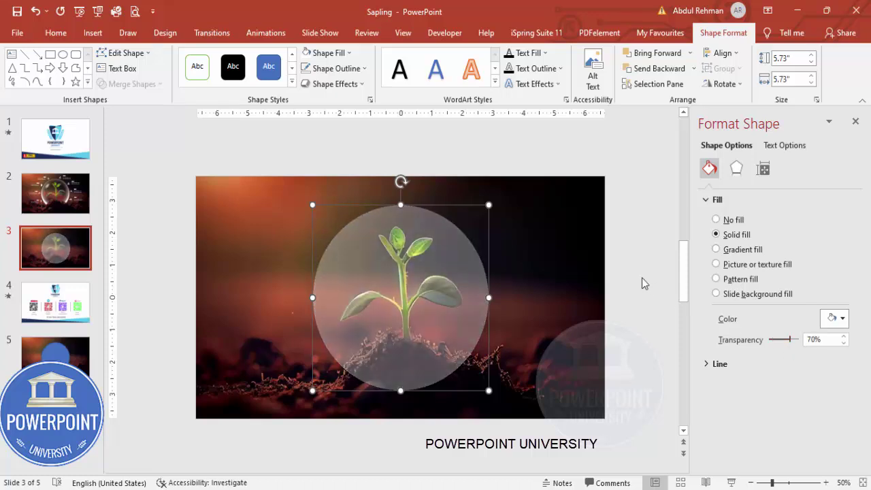
{"action": "left_click", "coordinate": [573, 278]}
{"action": "left_click", "coordinate": [436, 339]}
{"action": "left_click_drag", "start_coordinate": [436, 339], "coordinate": [418, 345]}
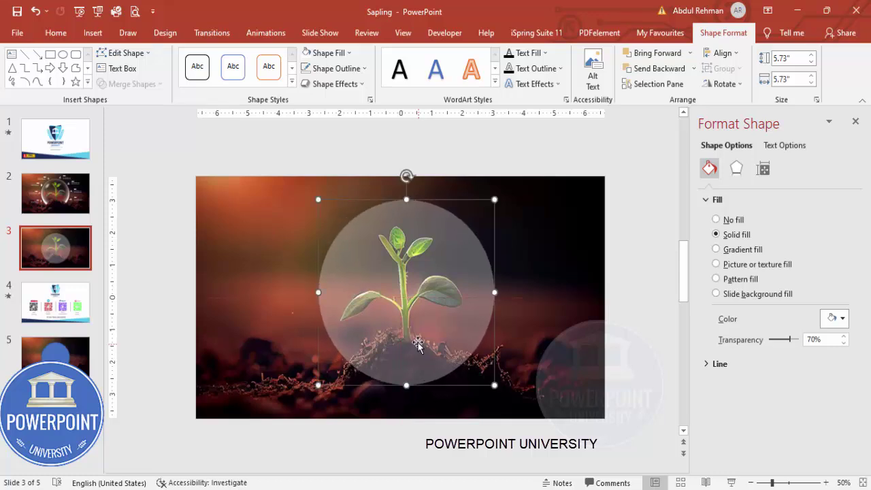
{"action": "left_click", "coordinate": [358, 362]}
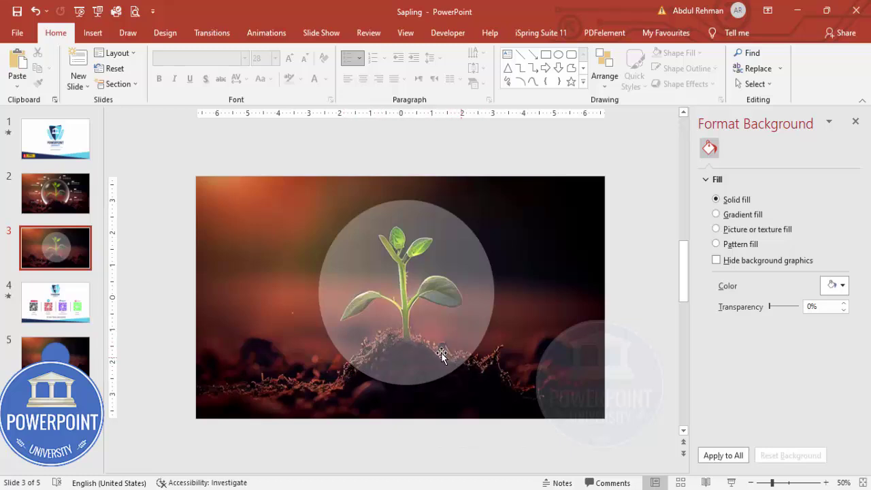
Draw a freeform shape outlining the soil mound.
{"action": "left_click", "coordinate": [95, 33]}
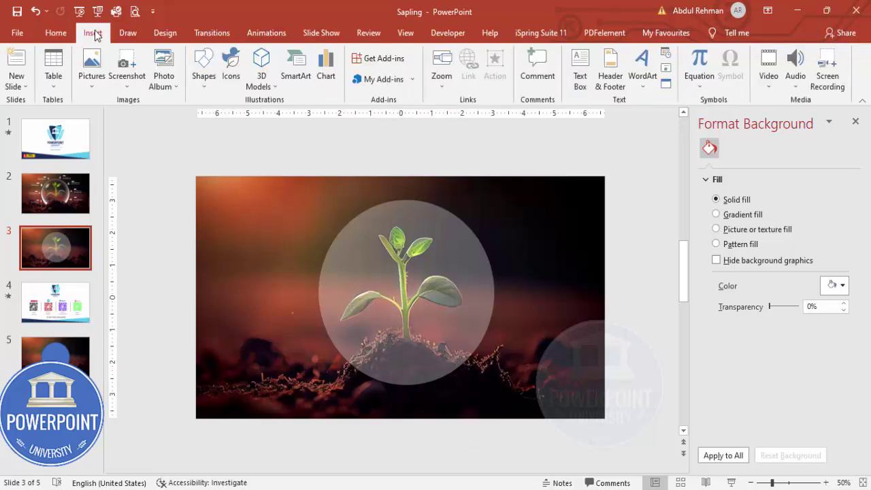
{"action": "left_click", "coordinate": [203, 84]}
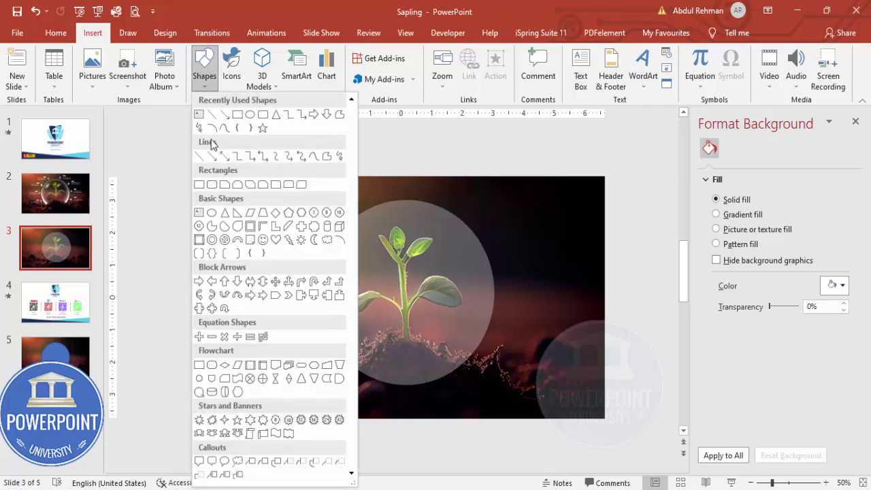
{"action": "left_click", "coordinate": [327, 157]}
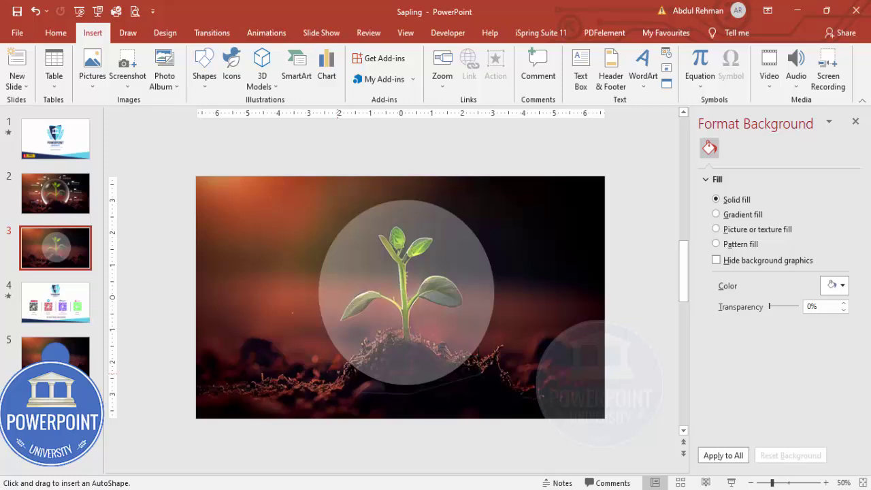
{"action": "left_click", "coordinate": [337, 372]}
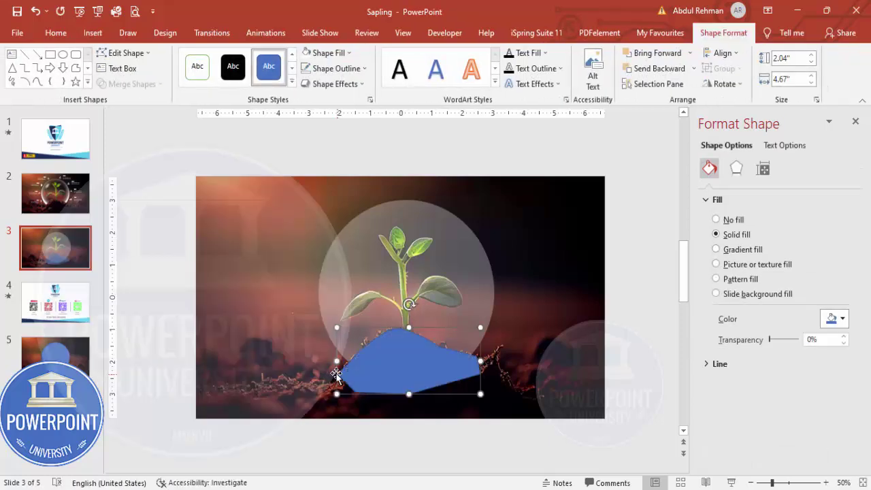
Select the circle and soil freeform together and Subtract the soil from the circle.
{"action": "left_click", "coordinate": [411, 234]}
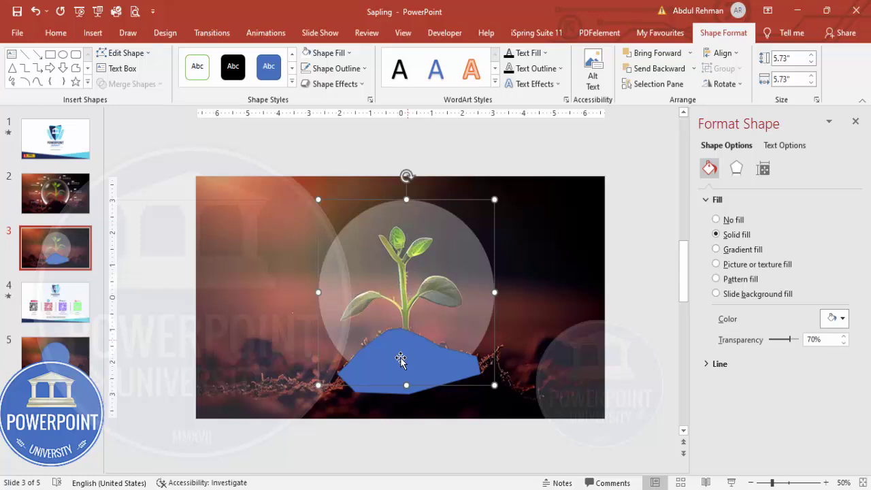
{"action": "left_click", "coordinate": [384, 389], "text": "shift"}
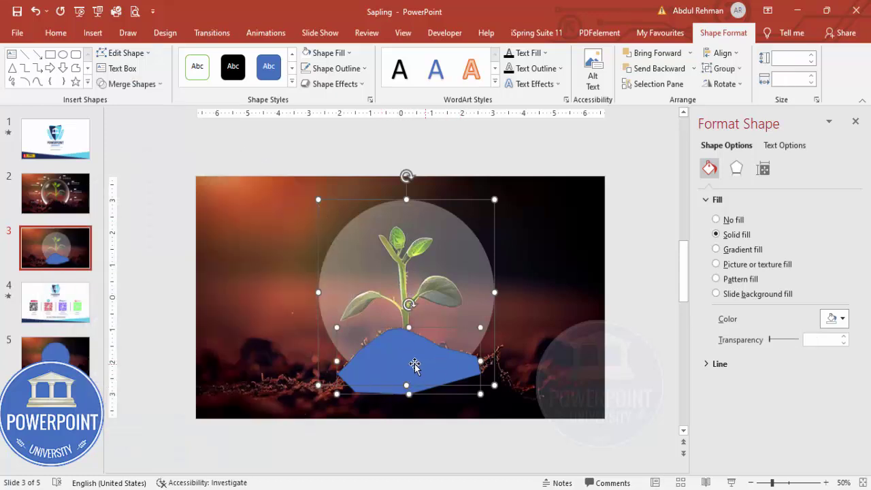
{"action": "left_click", "coordinate": [137, 91]}
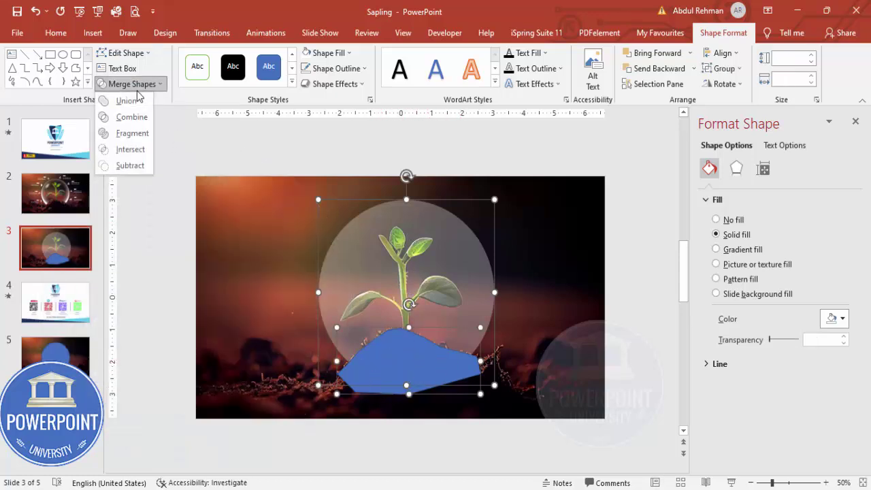
{"action": "left_click", "coordinate": [130, 165]}
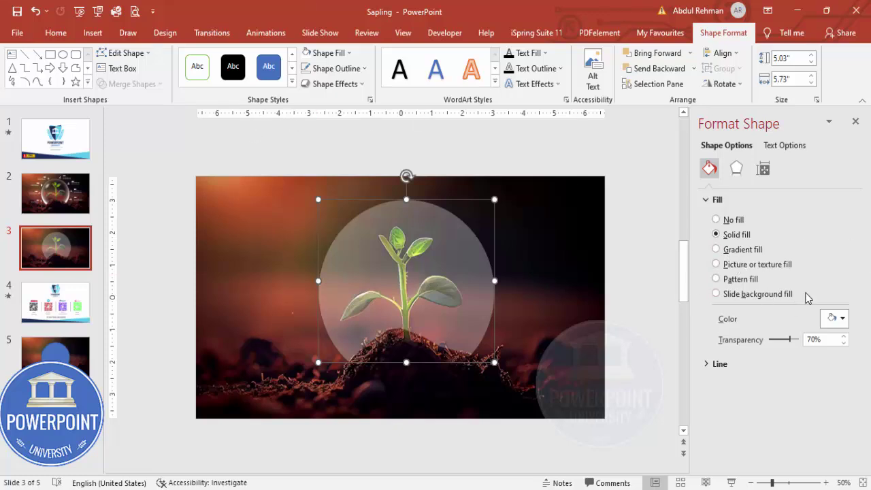
Switch the bubble to a gradient fill and delete the middle gradient stops.
{"action": "left_click", "coordinate": [734, 268]}
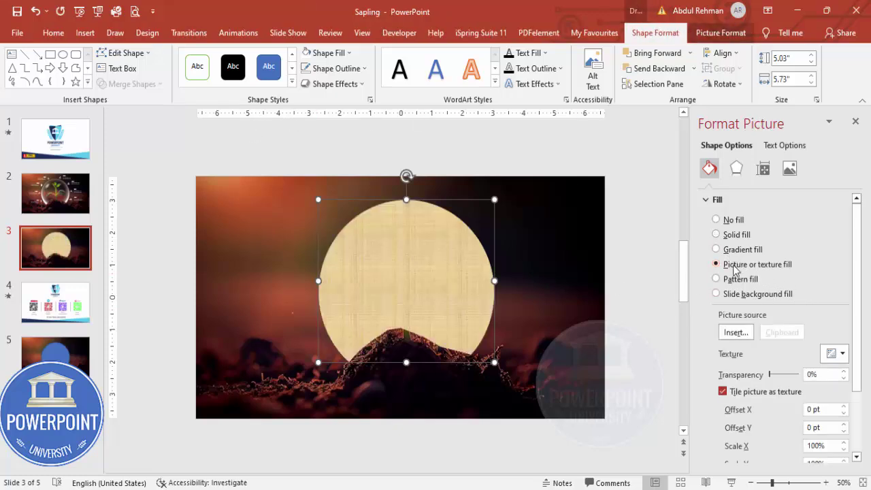
{"action": "left_click", "coordinate": [743, 249]}
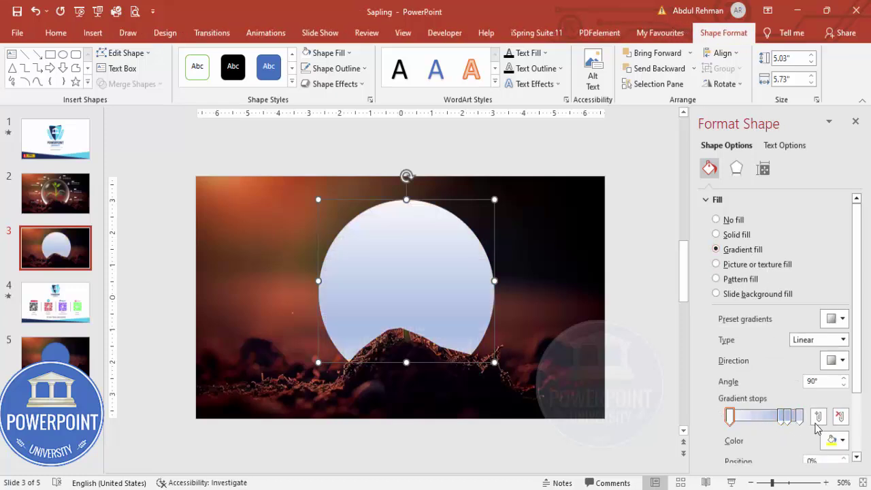
{"action": "left_click", "coordinate": [789, 415]}
{"action": "left_click", "coordinate": [840, 416]}
{"action": "left_click", "coordinate": [781, 416]}
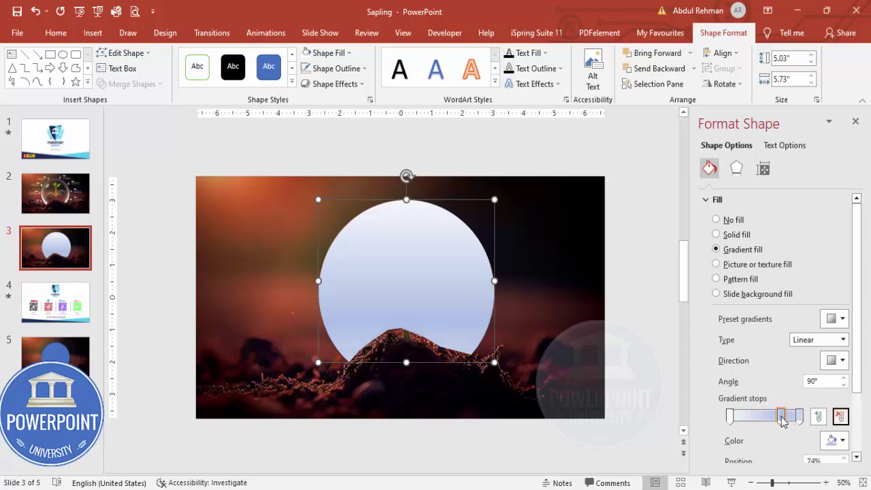
{"action": "left_click", "coordinate": [840, 416]}
{"action": "left_click", "coordinate": [731, 416]}
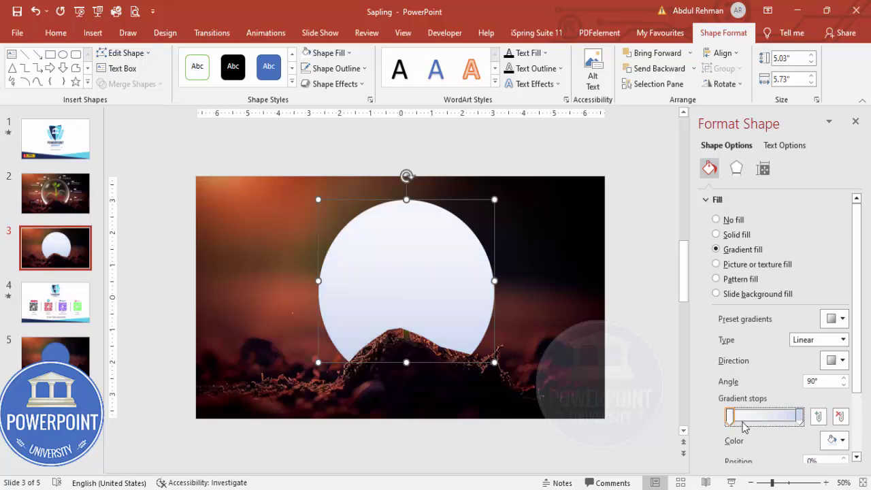
{"action": "left_click", "coordinate": [799, 416]}
Eyedrop dark brown for the last gradient stop and make it 100% transparent.
{"action": "left_click", "coordinate": [833, 443]}
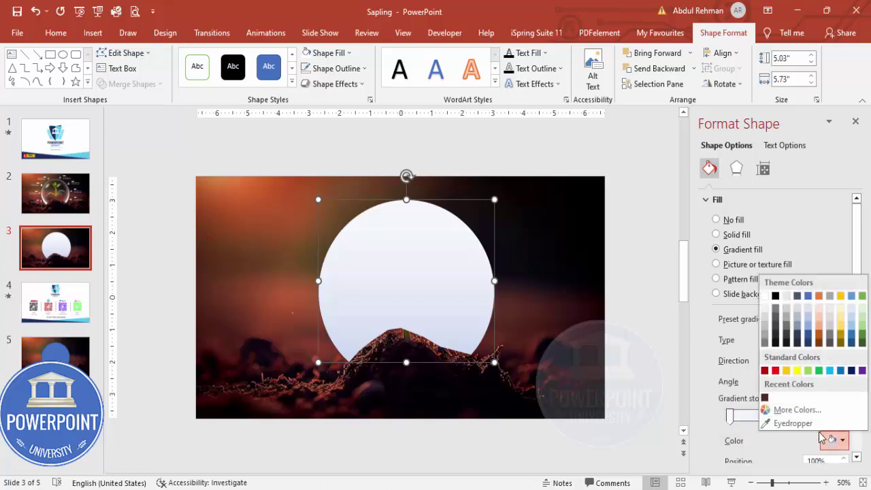
{"action": "left_click", "coordinate": [783, 424]}
{"action": "left_click", "coordinate": [523, 299]}
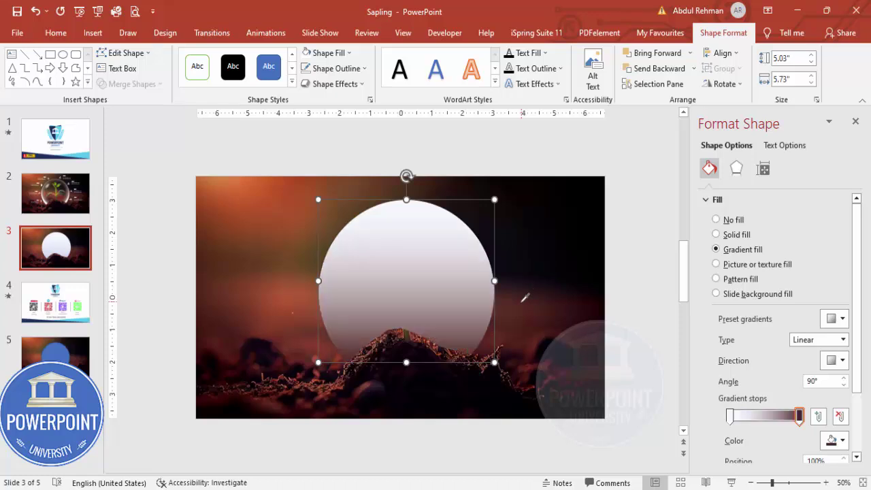
{"action": "scroll", "coordinate": [855, 350], "scroll_direction": "down", "scroll_amount": 2}
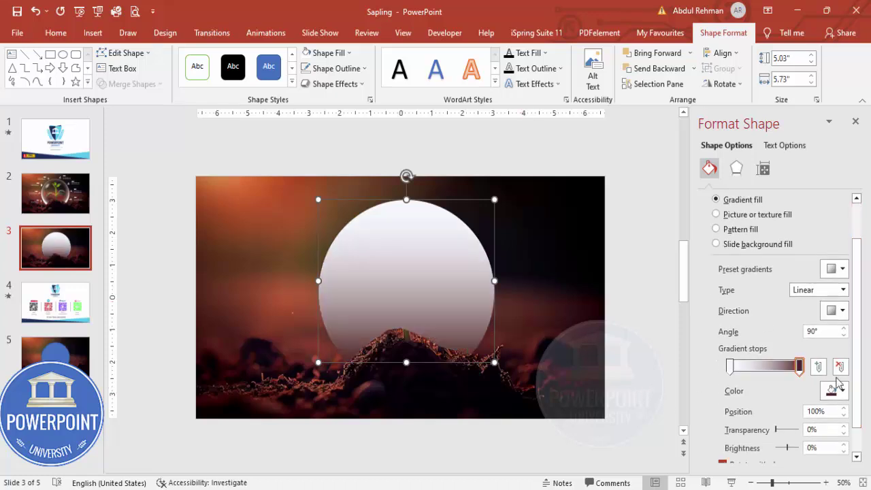
{"action": "left_click", "coordinate": [799, 366]}
{"action": "left_click_drag", "start_coordinate": [777, 432], "coordinate": [803, 431]}
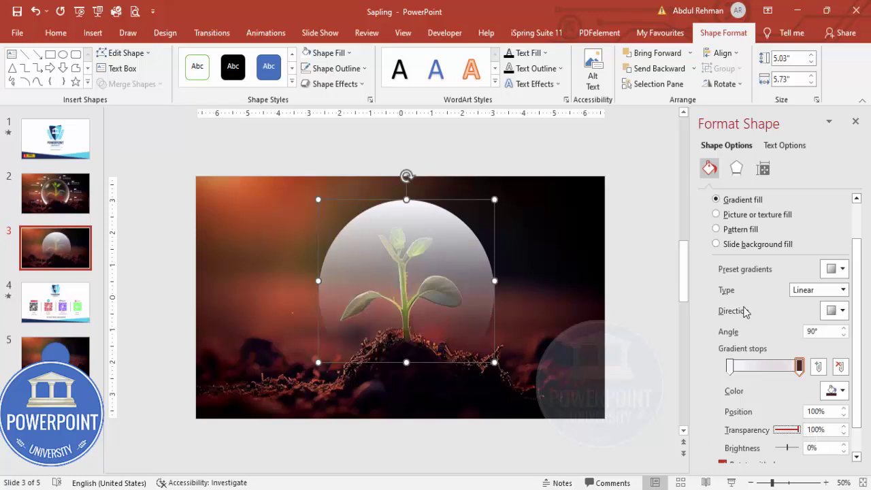
Make the gradient Radial from the centre and move a stop to about 33%.
{"action": "left_click", "coordinate": [842, 290]}
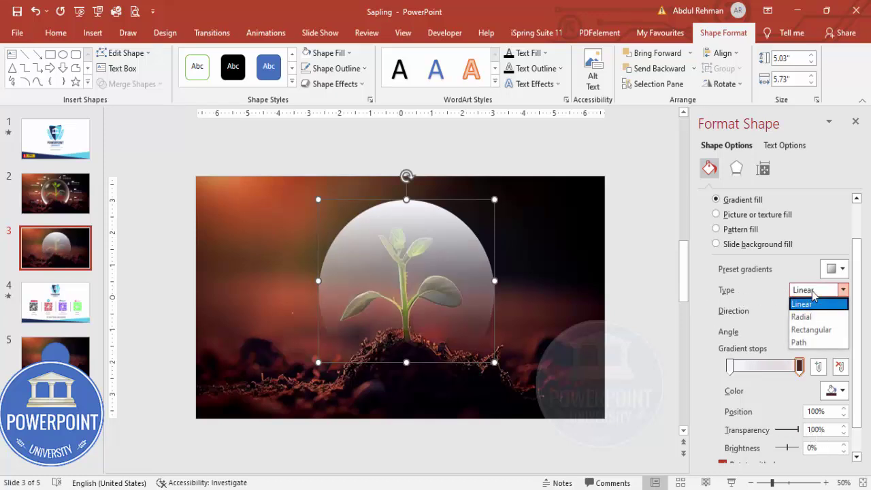
{"action": "left_click", "coordinate": [803, 317]}
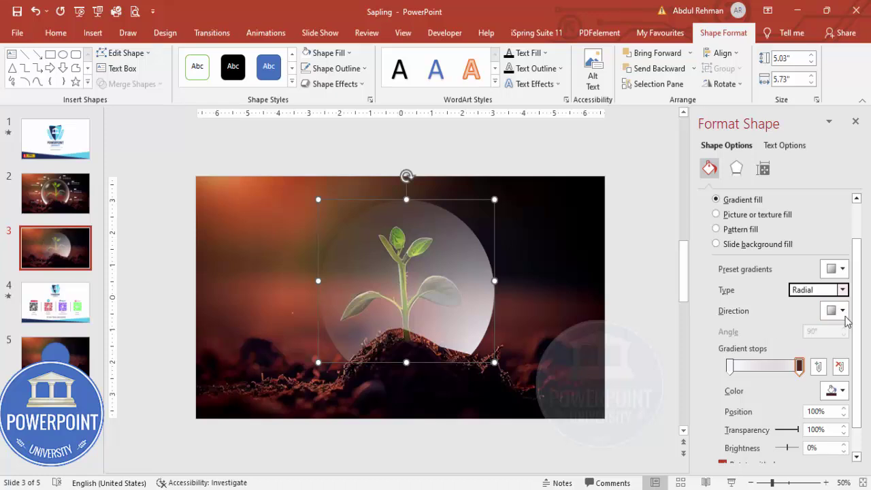
{"action": "left_click", "coordinate": [842, 310]}
{"action": "left_click", "coordinate": [799, 336]}
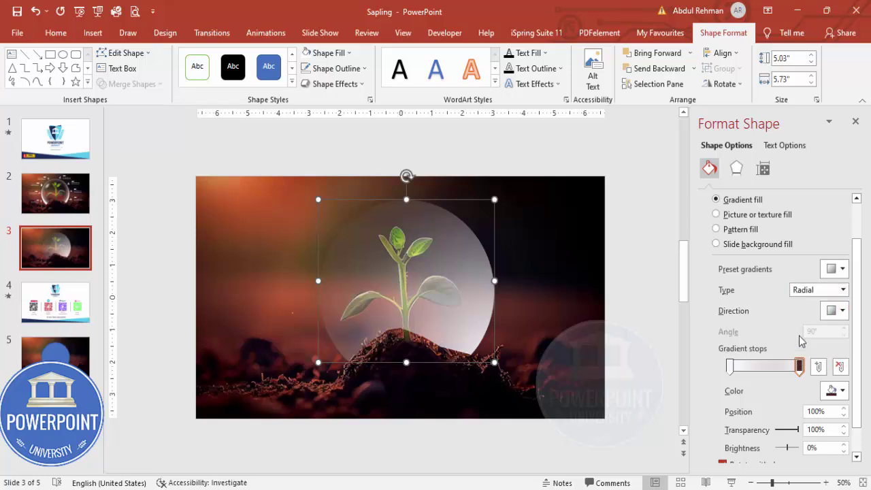
{"action": "left_click_drag", "start_coordinate": [737, 371], "coordinate": [807, 374]}
{"action": "left_click_drag", "start_coordinate": [733, 369], "coordinate": [754, 374]}
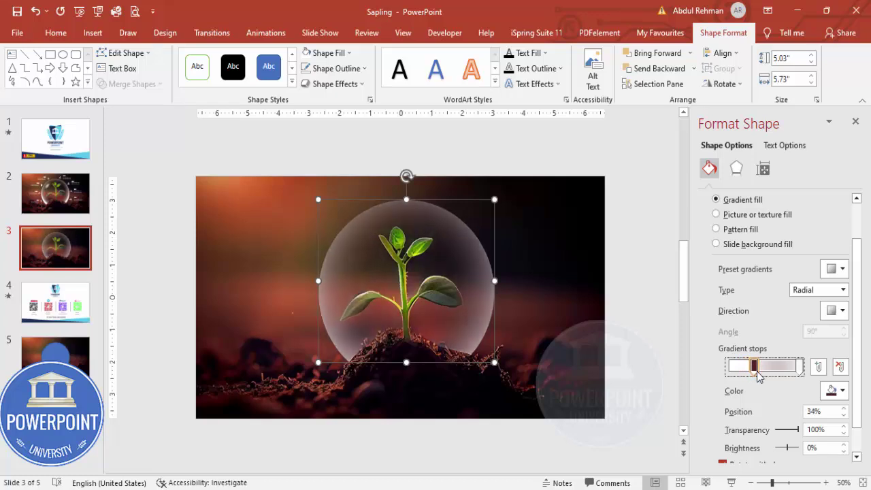
{"action": "left_click", "coordinate": [530, 162]}
{"action": "left_click", "coordinate": [485, 292]}
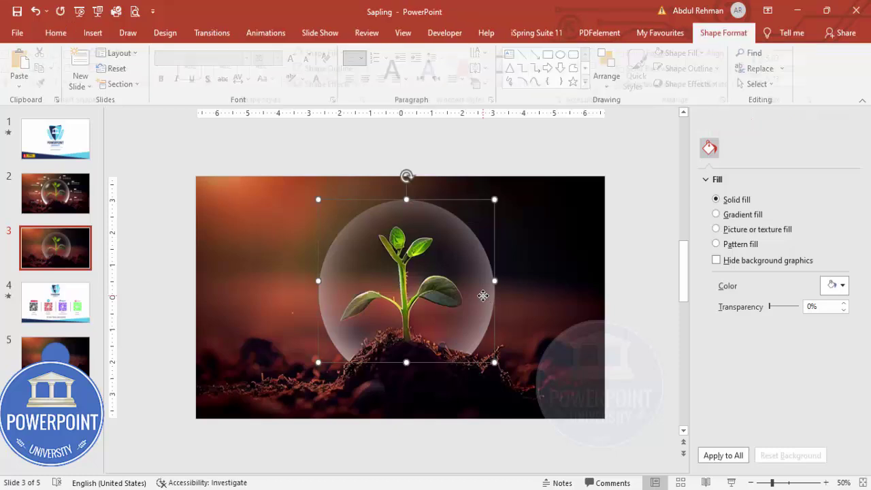
Duplicate the bubble, shift its gradient stops to 54% and 76%, and overlay it on the original.
{"action": "left_click_drag", "start_coordinate": [487, 301], "coordinate": [600, 288]}
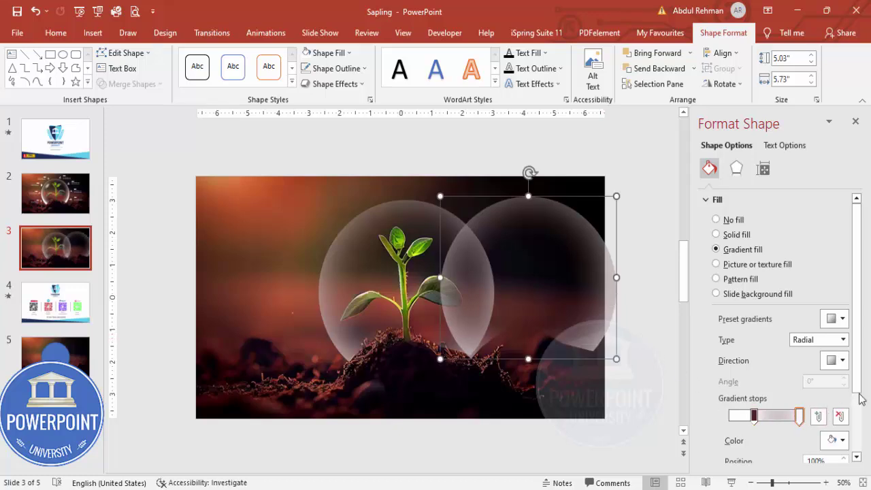
{"action": "scroll", "coordinate": [861, 399], "scroll_direction": "down", "scroll_amount": 1}
{"action": "mouse_move", "coordinate": [799, 397]}
{"action": "left_mouse_down"}
{"action": "mouse_move", "coordinate": [789, 406]}
{"action": "mouse_move", "coordinate": [759, 402]}
{"action": "mouse_move", "coordinate": [784, 403]}
{"action": "left_mouse_up"}
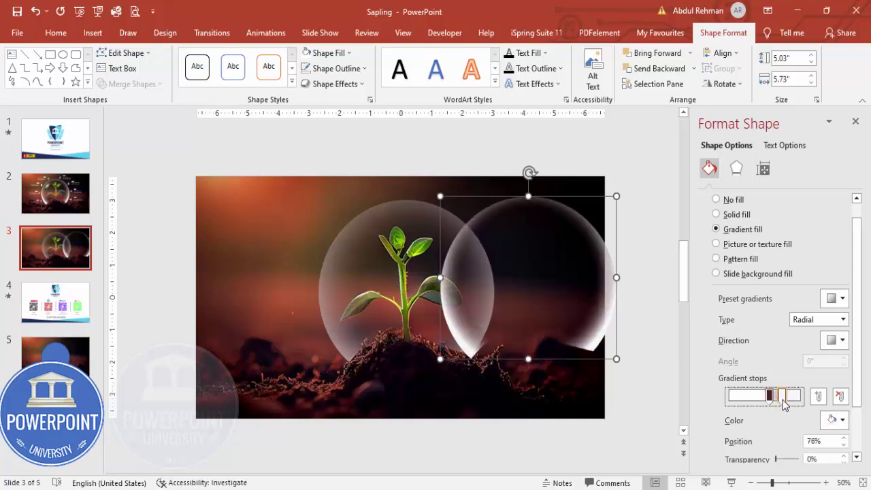
{"action": "left_click_drag", "start_coordinate": [592, 331], "coordinate": [475, 332]}
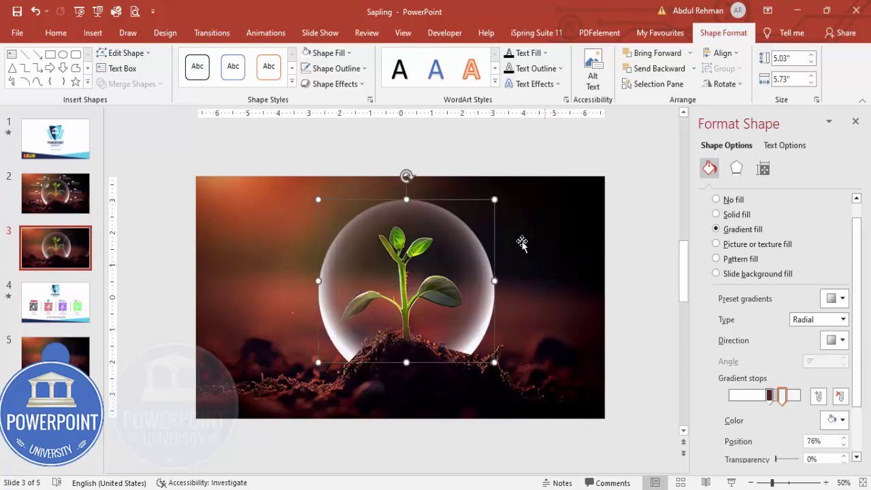
{"action": "left_click", "coordinate": [287, 279]}
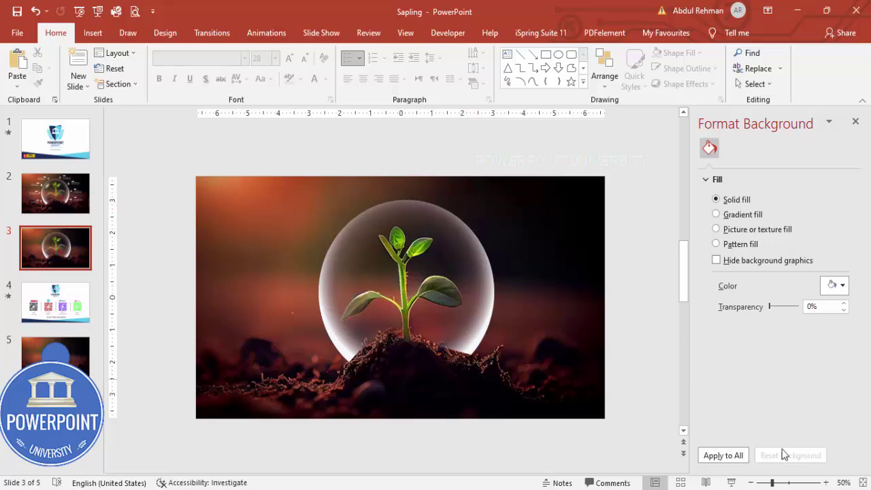
Fit the slide to the window and open the Icons library.
{"action": "left_click", "coordinate": [863, 482]}
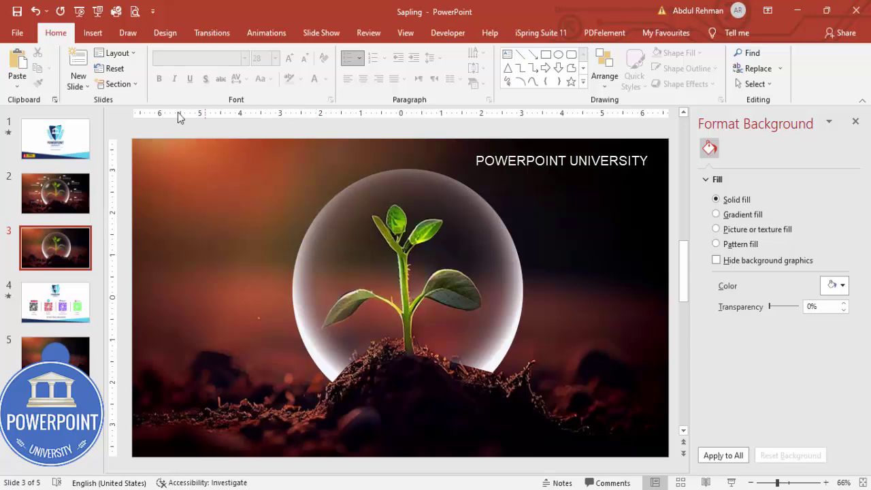
{"action": "left_click", "coordinate": [93, 33]}
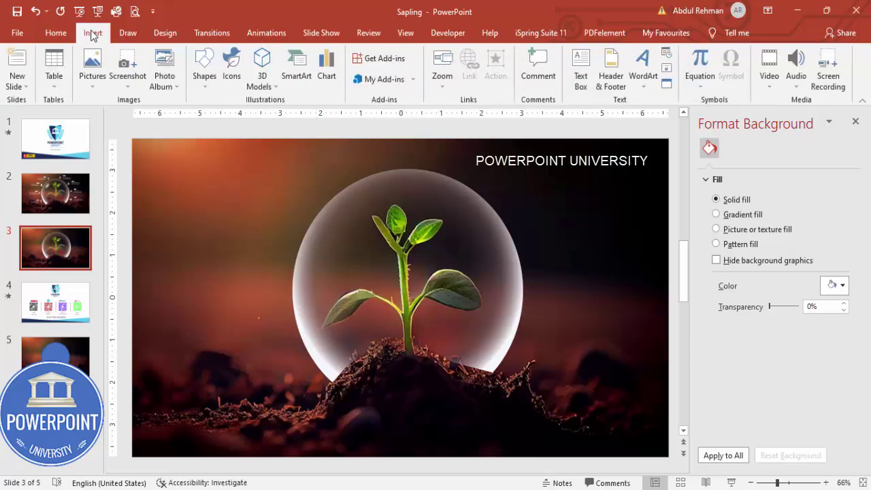
{"action": "left_click", "coordinate": [232, 66]}
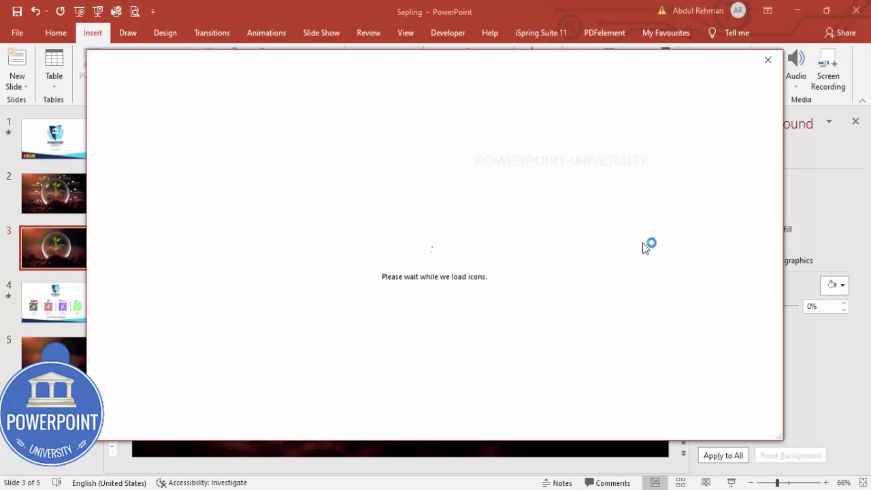
{"action": "left_click_drag", "start_coordinate": [780, 136], "coordinate": [778, 365]}
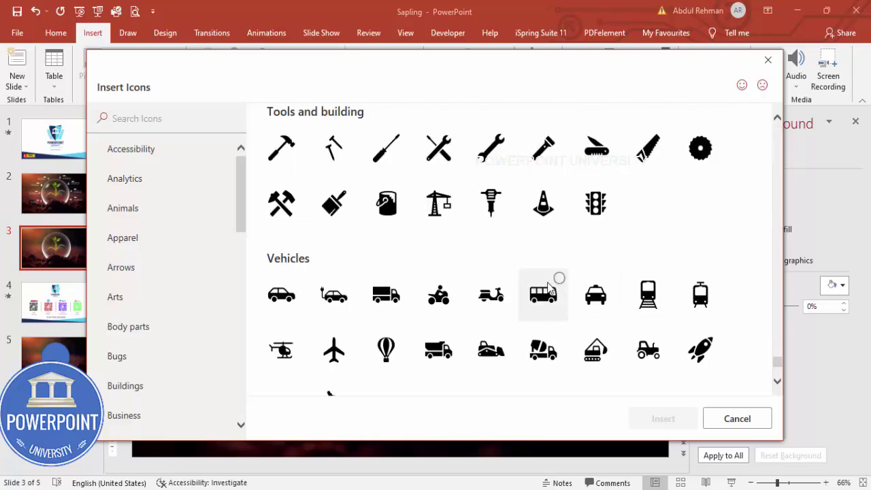
{"action": "scroll", "coordinate": [550, 287], "scroll_direction": "up", "scroll_amount": 10}
{"action": "scroll", "coordinate": [551, 288], "scroll_direction": "up", "scroll_amount": 12}
{"action": "scroll", "coordinate": [552, 282], "scroll_direction": "up", "scroll_amount": 8}
{"action": "scroll", "coordinate": [545, 286], "scroll_direction": "down", "scroll_amount": 1}
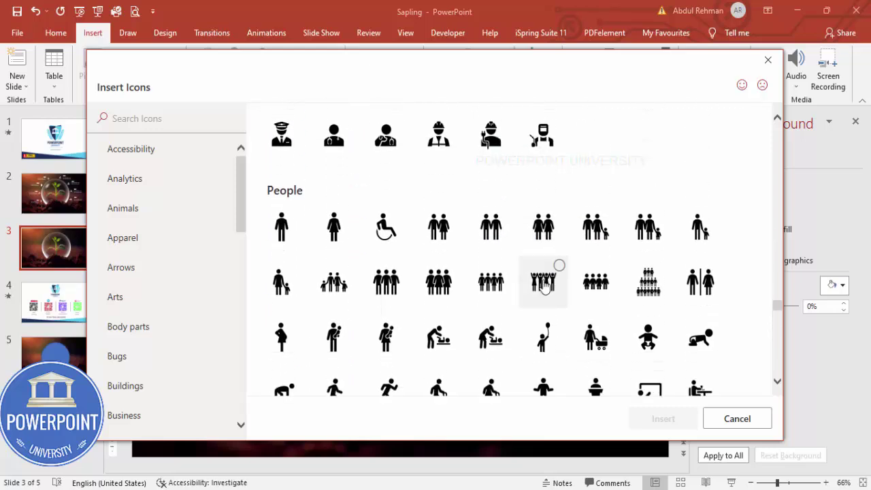
Choose the pregnant-woman, hand-with-plant, brain-in-head and globe icons and insert all five.
{"action": "left_click", "coordinate": [286, 348]}
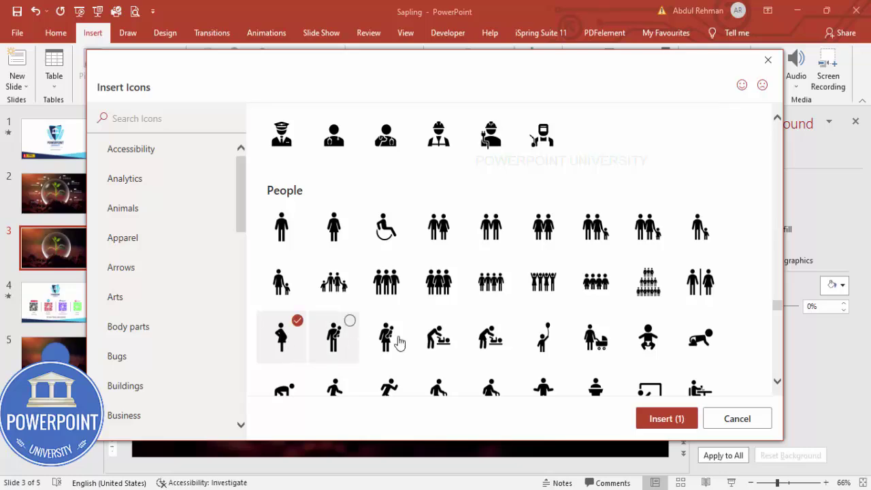
{"action": "scroll", "coordinate": [490, 313], "scroll_direction": "up", "scroll_amount": 6}
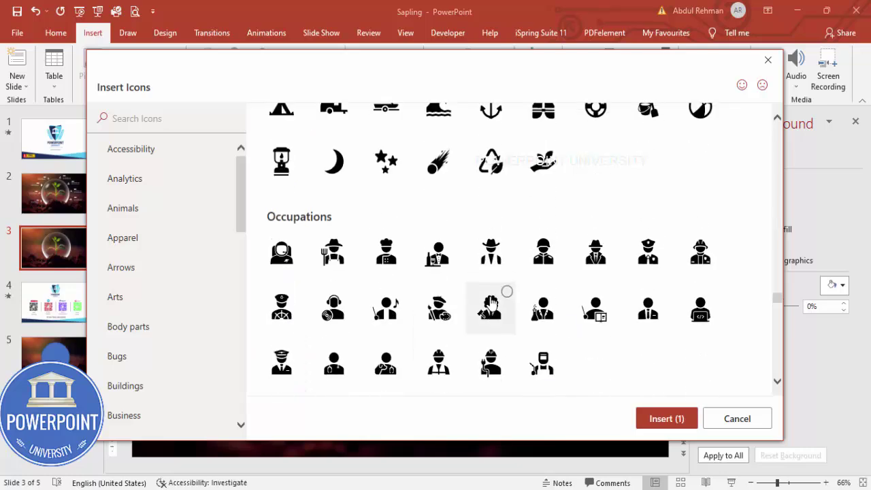
{"action": "scroll", "coordinate": [491, 299], "scroll_direction": "up", "scroll_amount": 1}
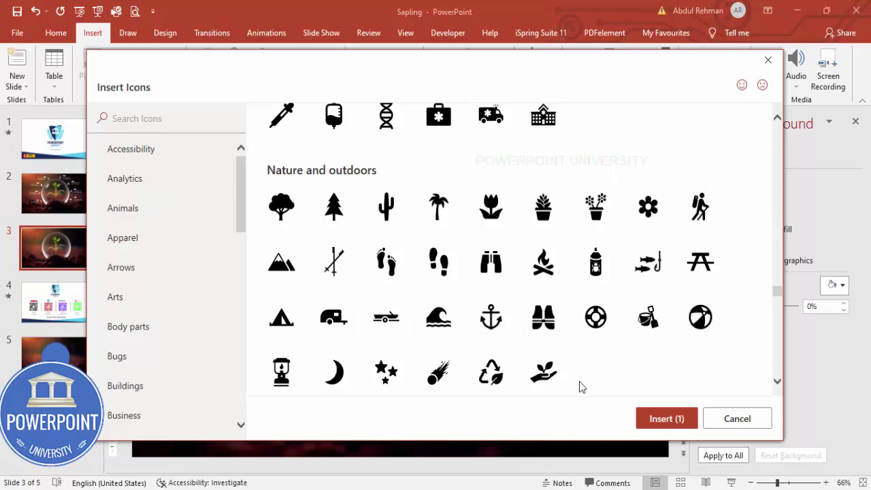
{"action": "left_click", "coordinate": [557, 375]}
{"action": "scroll", "coordinate": [472, 342], "scroll_direction": "up", "scroll_amount": 1}
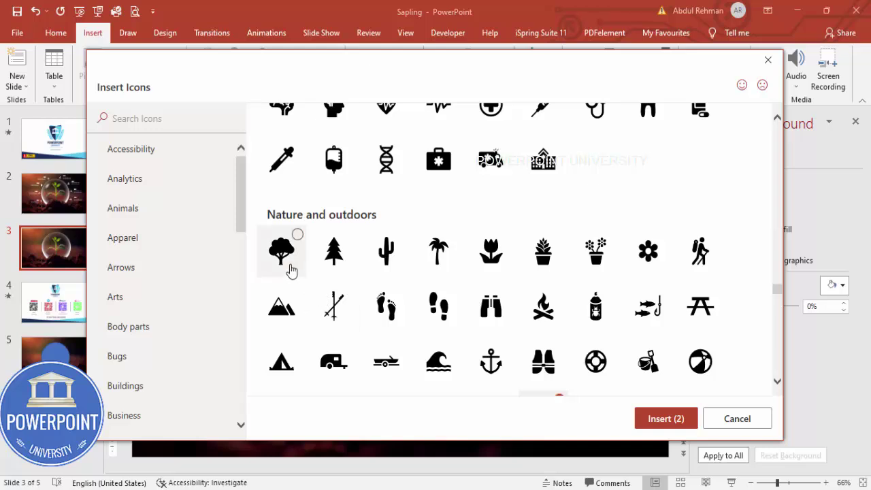
{"action": "scroll", "coordinate": [456, 303], "scroll_direction": "up", "scroll_amount": 4}
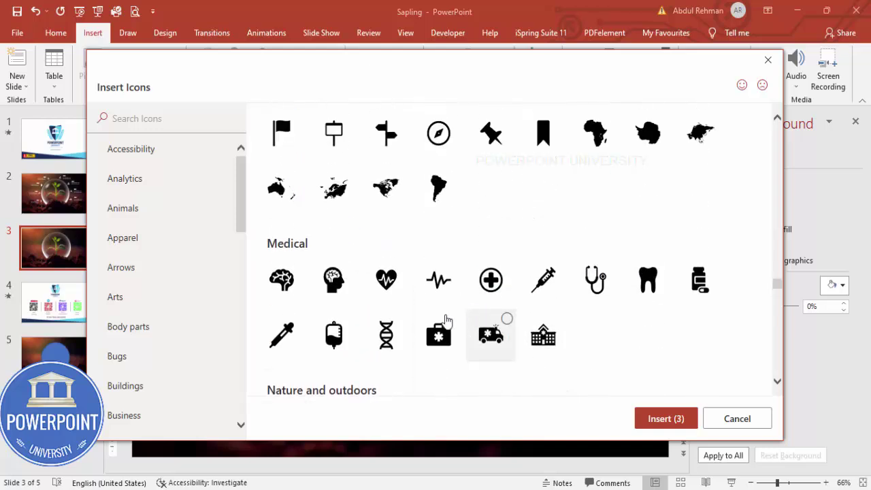
{"action": "left_click", "coordinate": [333, 286]}
{"action": "scroll", "coordinate": [517, 273], "scroll_direction": "up", "scroll_amount": 3}
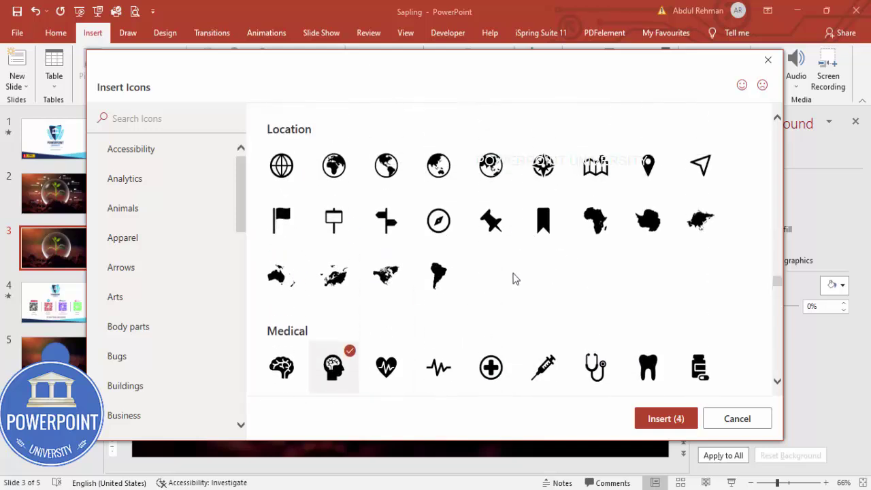
{"action": "scroll", "coordinate": [387, 264], "scroll_direction": "up", "scroll_amount": 1}
{"action": "left_click", "coordinate": [394, 264]}
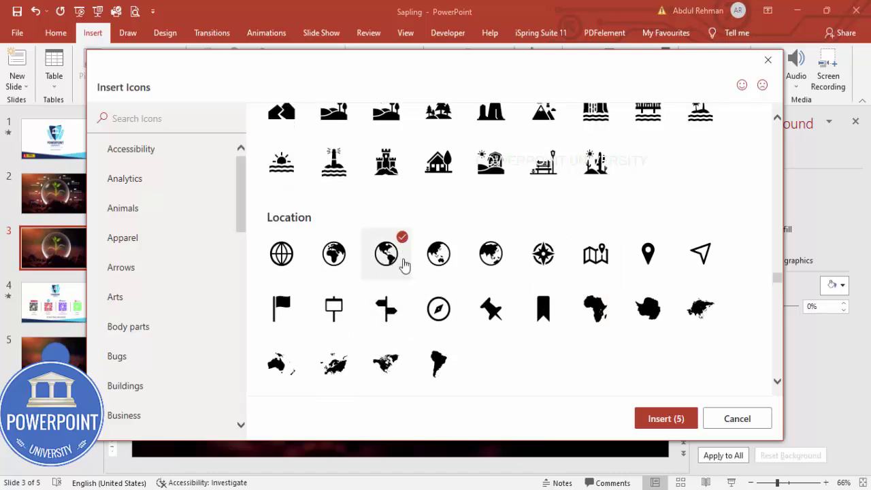
{"action": "left_click", "coordinate": [671, 420]}
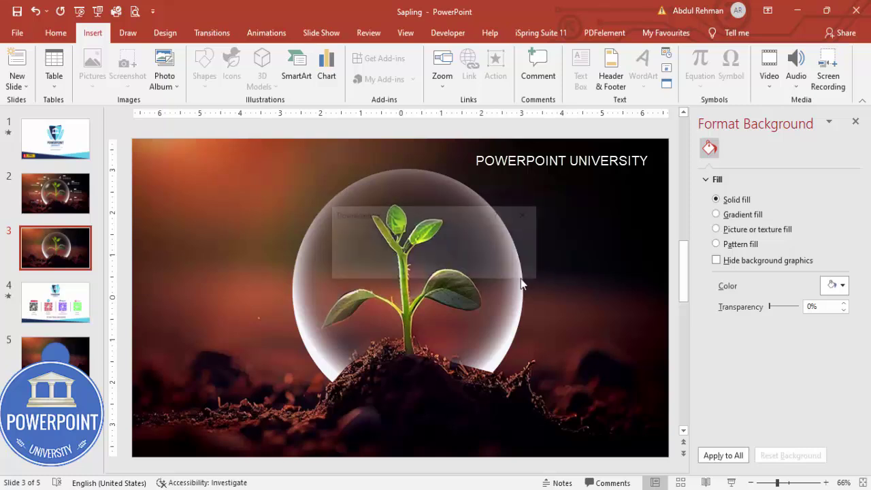
Fill the inserted icons white and set their height to 0.5".
{"action": "left_click_drag", "start_coordinate": [478, 270], "coordinate": [579, 206]}
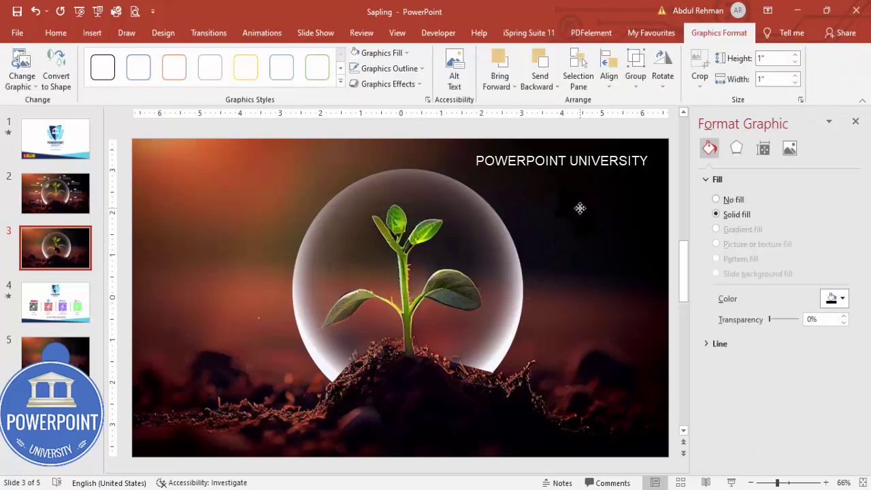
{"action": "left_click", "coordinate": [355, 54]}
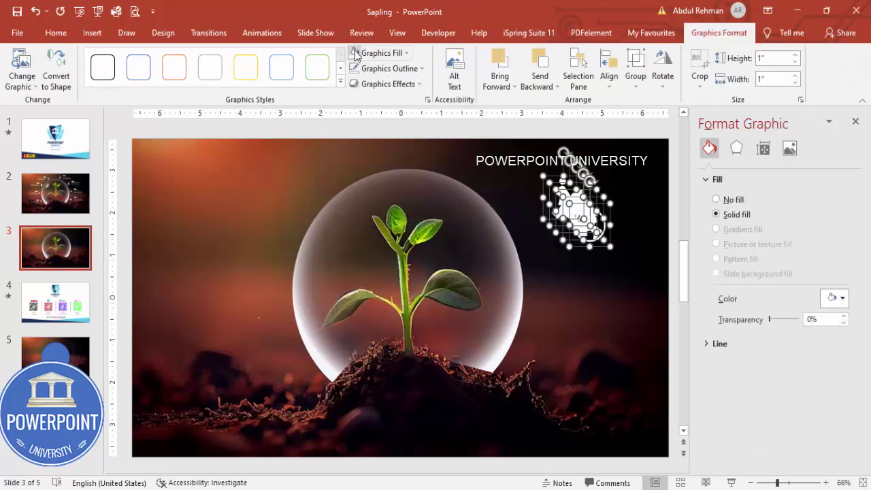
{"action": "left_click", "coordinate": [780, 58]}
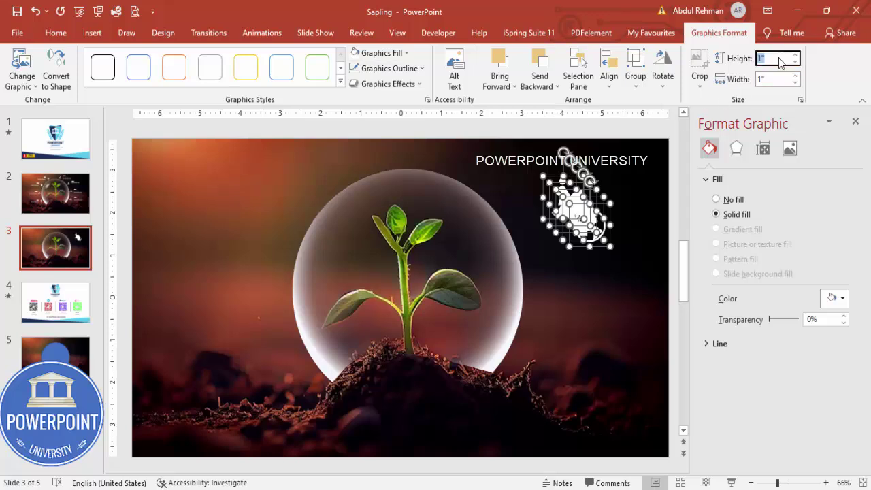
{"action": "key", "text": "Return"}
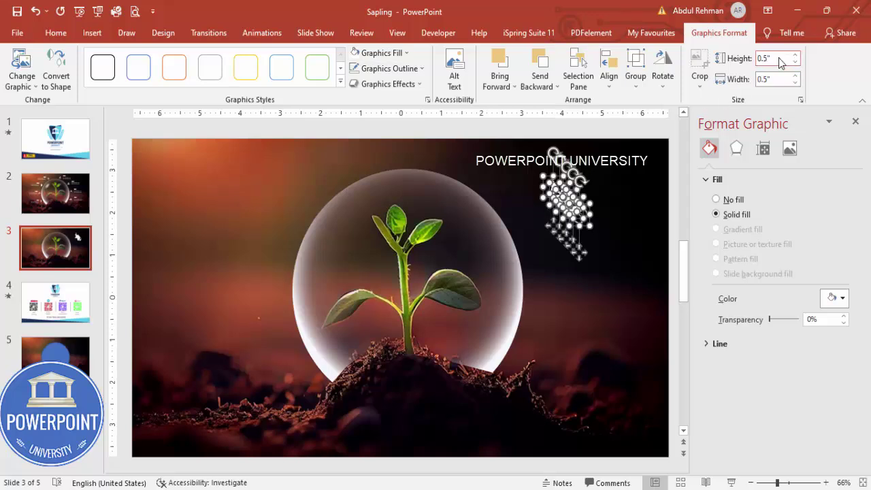
Pull the globe, head and tree icons apart from the stack.
{"action": "left_click", "coordinate": [617, 136]}
{"action": "left_click_drag", "start_coordinate": [569, 204], "coordinate": [556, 277]}
{"action": "left_click", "coordinate": [574, 245]}
{"action": "left_click_drag", "start_coordinate": [582, 224], "coordinate": [606, 279]}
{"action": "left_click_drag", "start_coordinate": [579, 216], "coordinate": [601, 238]}
{"action": "left_click", "coordinate": [560, 190]}
Arrange the icons around the bubble: globe above, tree upper right, head right, person left.
{"action": "left_click_drag", "start_coordinate": [535, 212], "coordinate": [285, 351]}
{"action": "left_click_drag", "start_coordinate": [554, 186], "coordinate": [280, 245]}
{"action": "left_click_drag", "start_coordinate": [556, 277], "coordinate": [355, 159]}
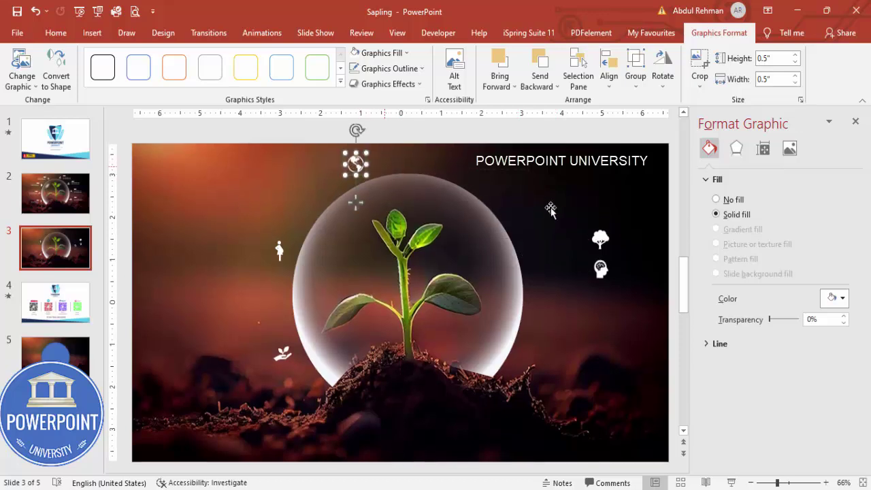
{"action": "left_click_drag", "start_coordinate": [599, 237], "coordinate": [504, 188]}
{"action": "left_click_drag", "start_coordinate": [600, 264], "coordinate": [543, 303]}
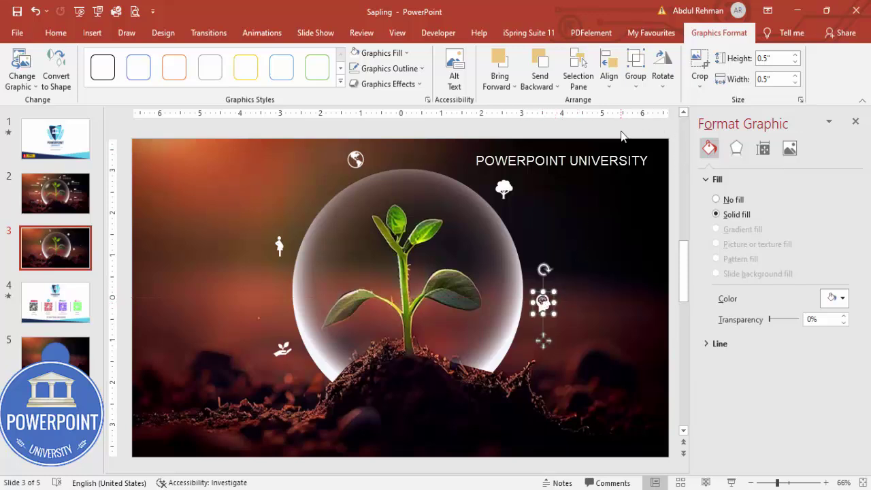
{"action": "left_click", "coordinate": [504, 189], "text": "shift"}
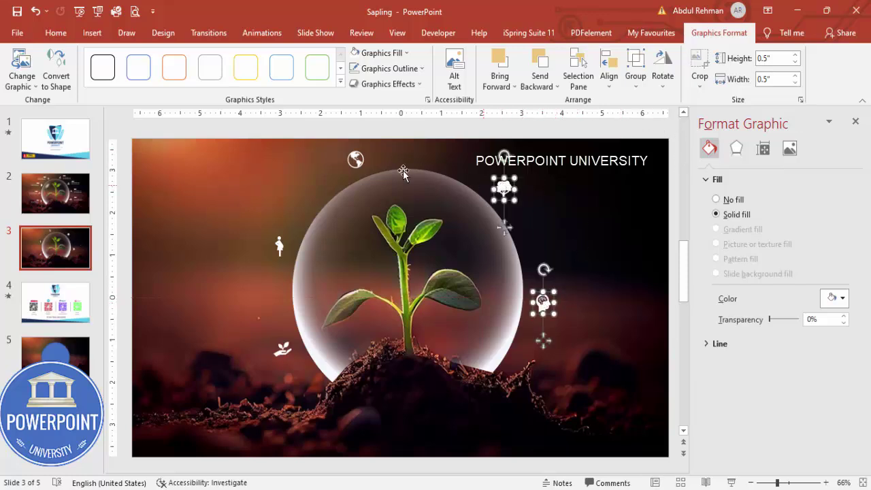
{"action": "left_click", "coordinate": [358, 161], "text": "shift"}
{"action": "left_click", "coordinate": [279, 257], "text": "shift"}
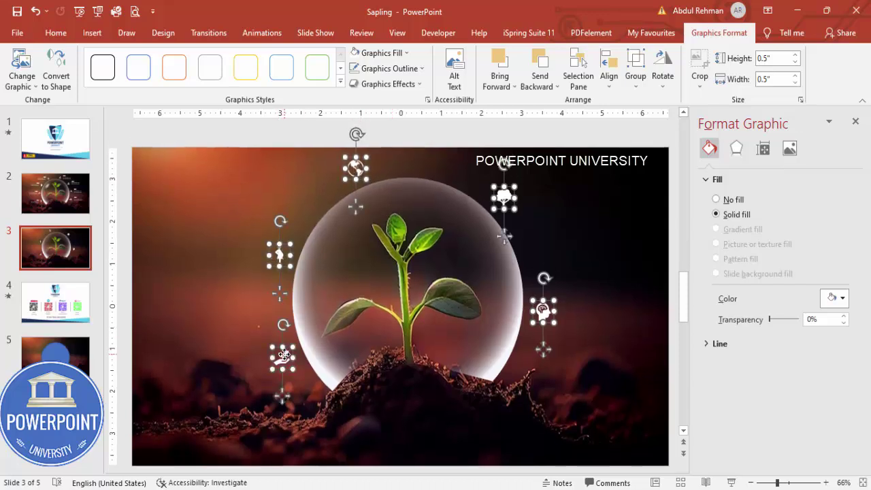
Apply a white 6 pt glow at about 68% transparency to the five icons.
{"action": "left_click", "coordinate": [737, 149]}
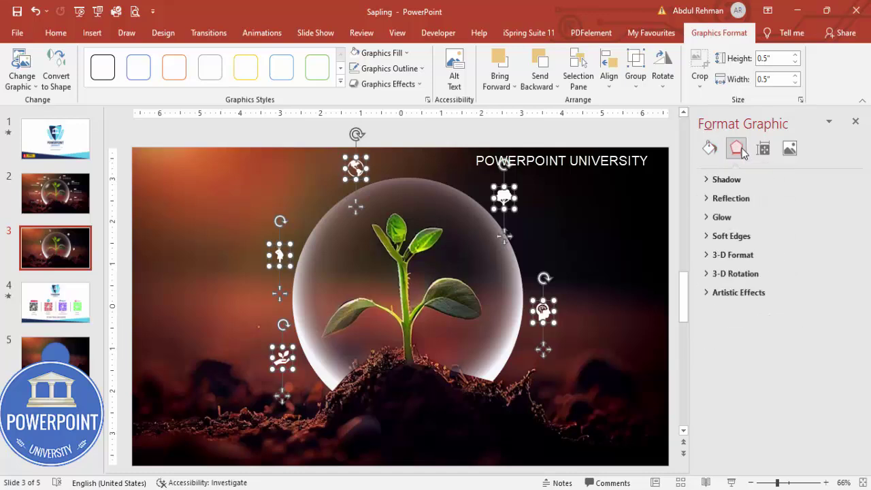
{"action": "left_click", "coordinate": [722, 217]}
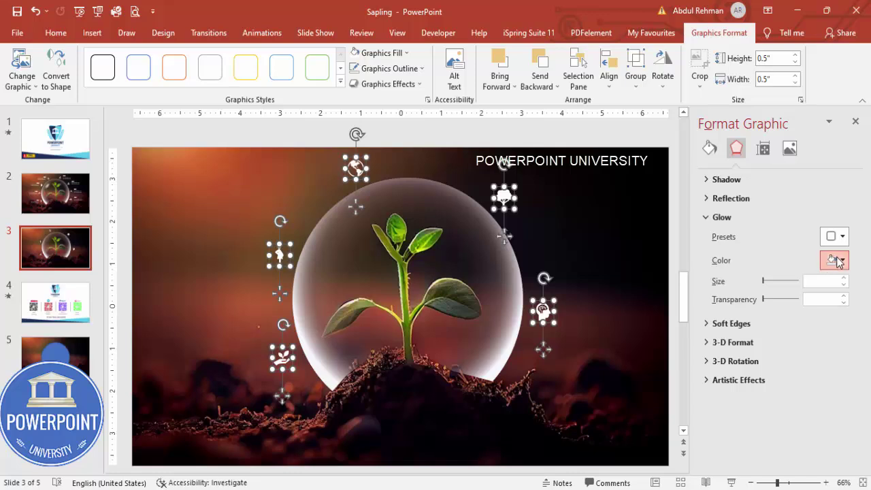
{"action": "left_click", "coordinate": [838, 263]}
{"action": "left_click", "coordinate": [765, 292]}
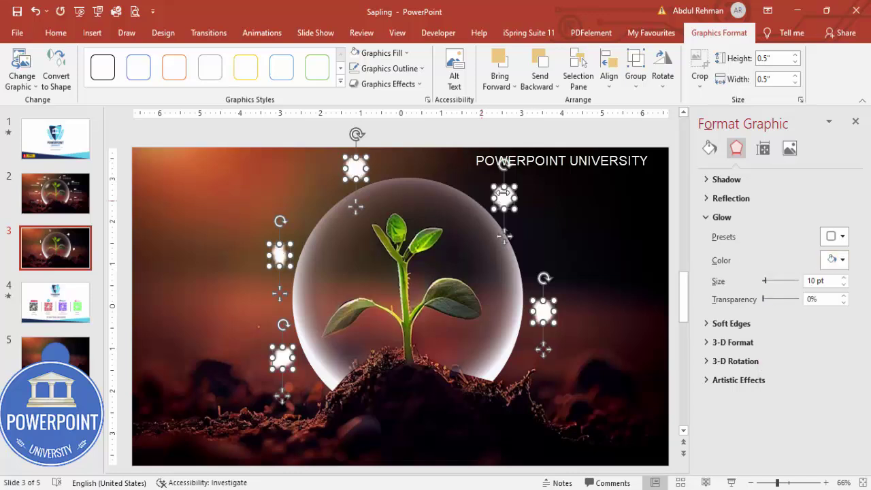
{"action": "left_click_drag", "start_coordinate": [764, 300], "coordinate": [785, 301]}
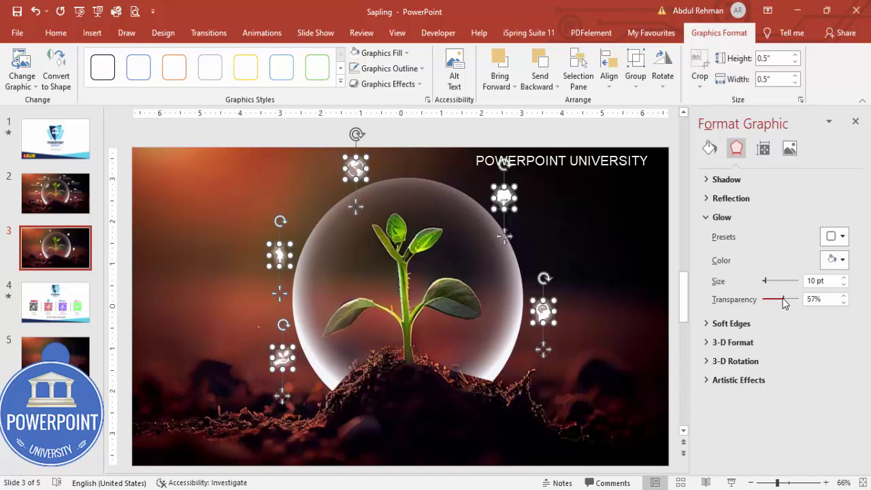
{"action": "left_click", "coordinate": [844, 284]}
{"action": "left_click_drag", "start_coordinate": [784, 299], "coordinate": [788, 304]}
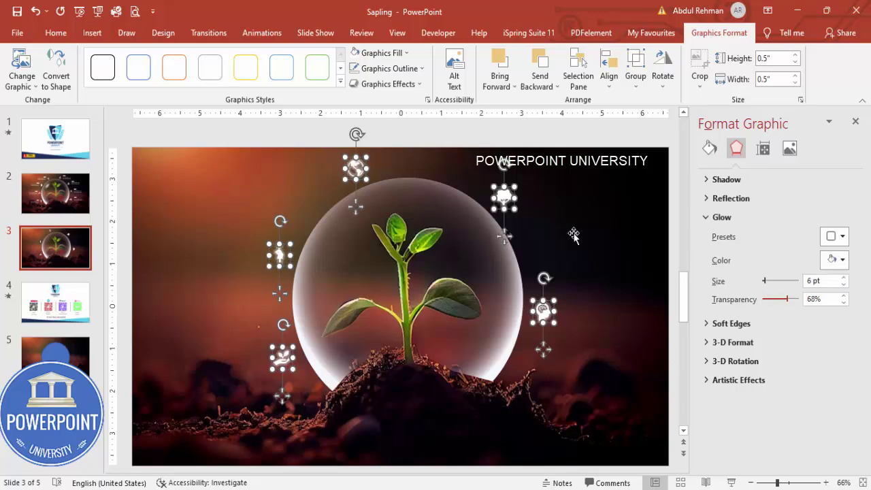
{"action": "left_click", "coordinate": [398, 149]}
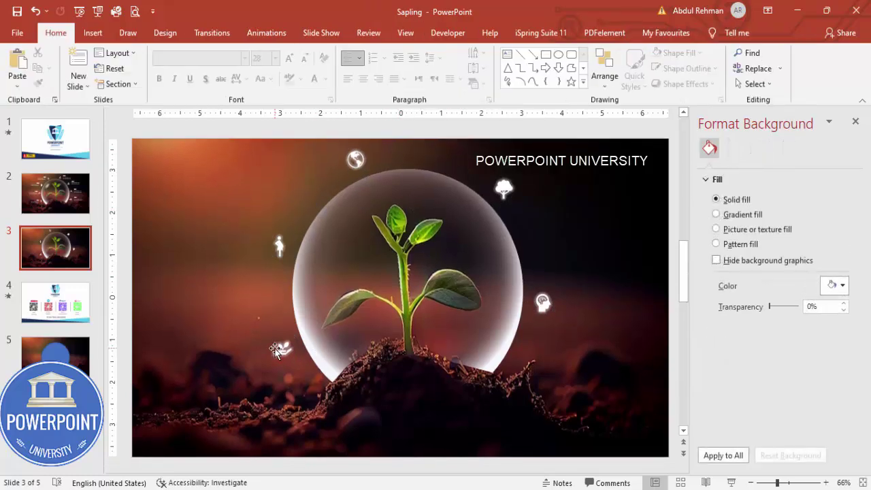
Add a text box reading TITLE to the left of the bubble.
{"action": "left_click", "coordinate": [92, 32]}
{"action": "left_click", "coordinate": [581, 68]}
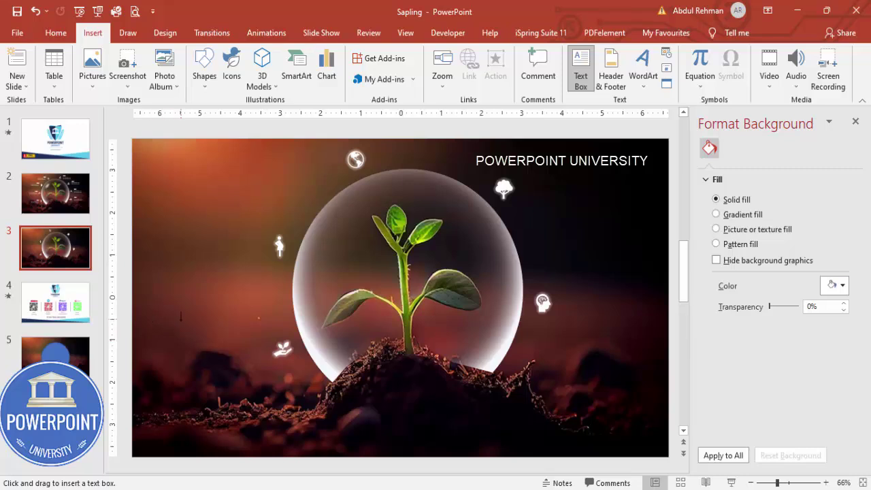
{"action": "left_click_drag", "start_coordinate": [237, 340], "coordinate": [241, 337]}
{"action": "type", "text": "m"}
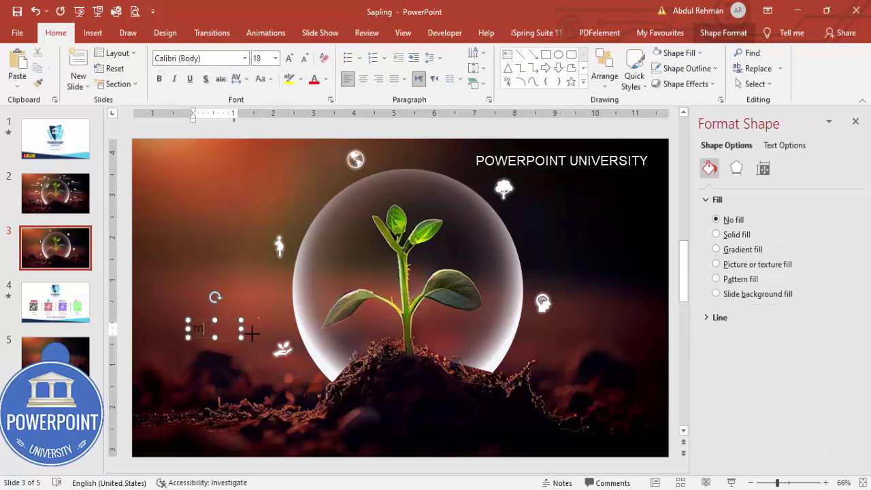
{"action": "left_click", "coordinate": [227, 320]}
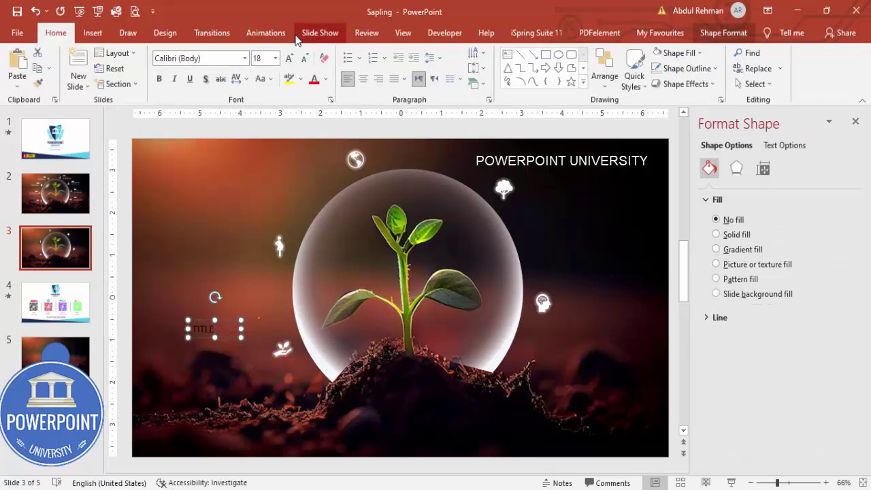
Make the TITLE text bold, white, 16 pt and right-aligned, then nudge it up.
{"action": "left_click", "coordinate": [159, 78]}
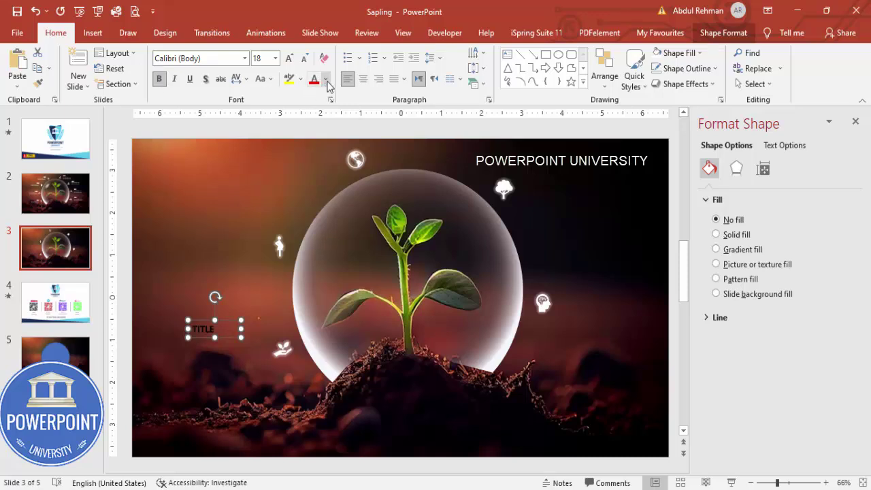
{"action": "left_click", "coordinate": [326, 79]}
{"action": "left_click", "coordinate": [314, 108]}
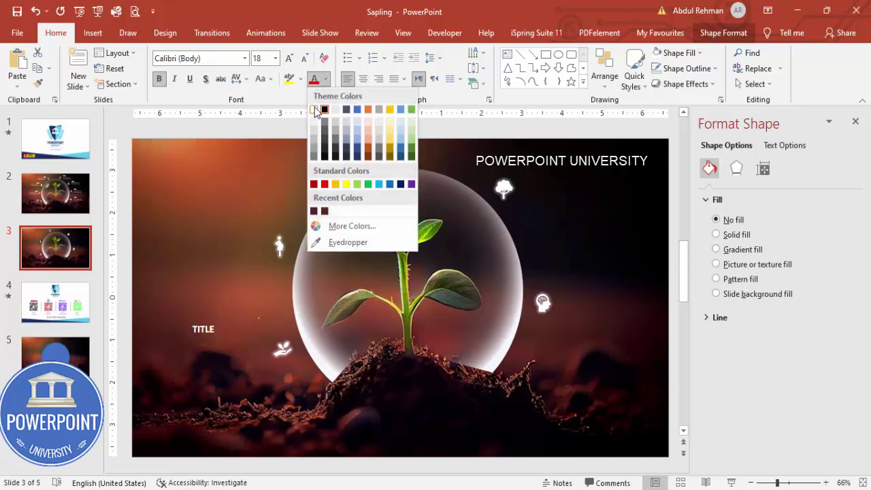
{"action": "left_click", "coordinate": [304, 60]}
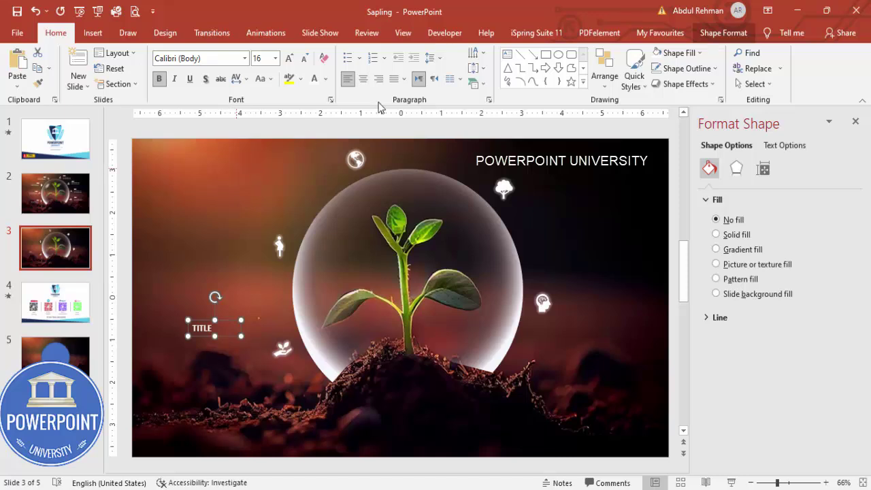
{"action": "left_click", "coordinate": [378, 79]}
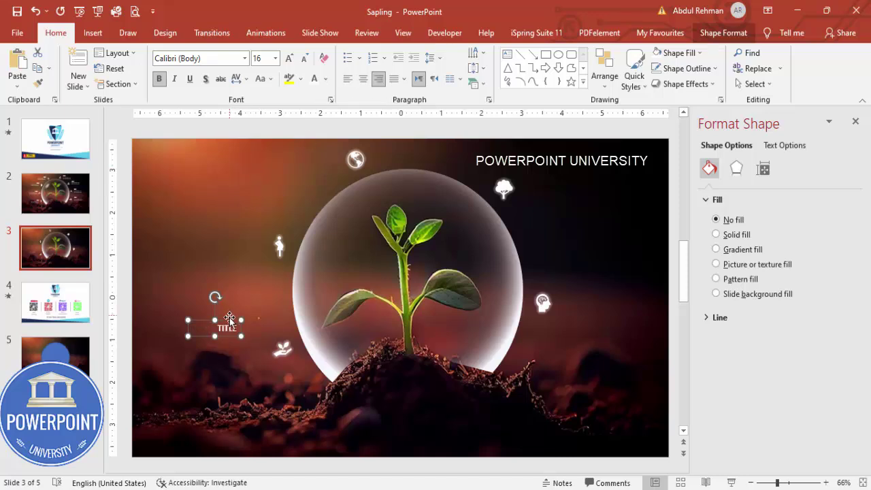
{"action": "left_click_drag", "start_coordinate": [232, 321], "coordinate": [241, 304]}
{"action": "left_click", "coordinate": [213, 132]}
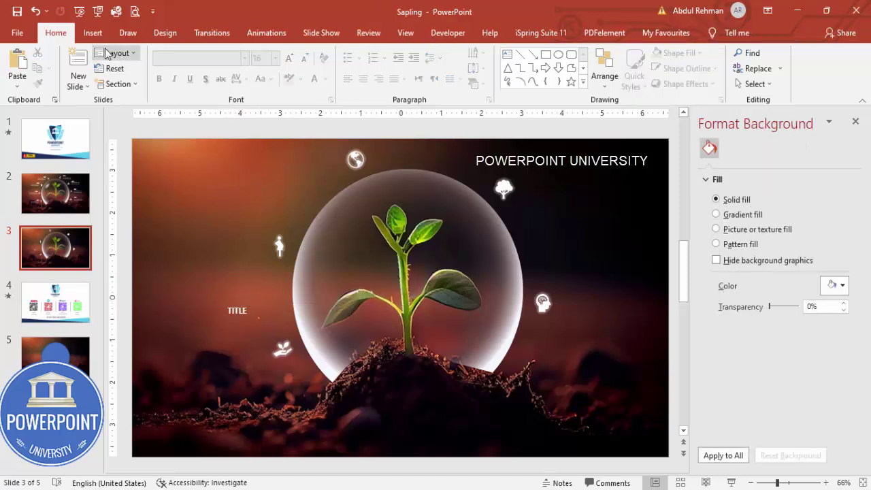
Insert a new text box reading 'Add detail text here'.
{"action": "left_click", "coordinate": [93, 33]}
{"action": "left_click", "coordinate": [580, 68]}
{"action": "left_click_drag", "start_coordinate": [180, 179], "coordinate": [245, 208]}
{"action": "type", "text": "Add"}
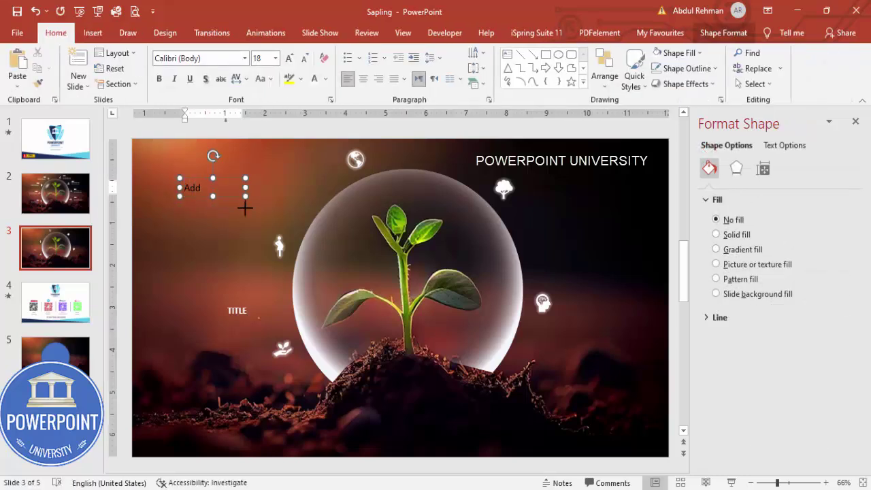
{"action": "type", "text": " detail text"}
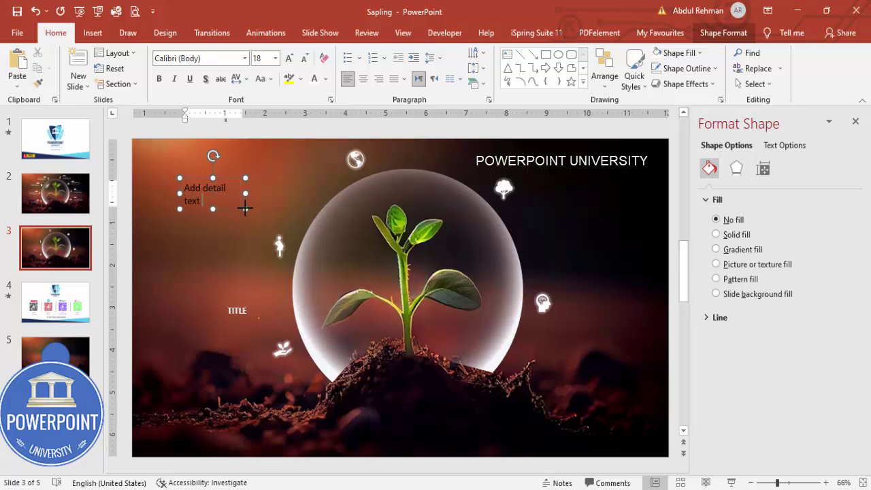
{"action": "type", "text": " here"}
Make the detail text white, 12 pt, right-aligned, and place it just below TITLE.
{"action": "left_click", "coordinate": [239, 191]}
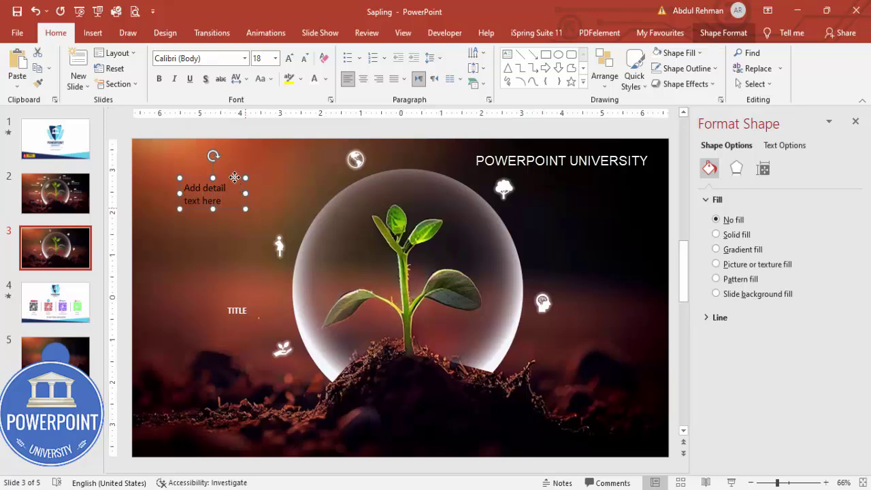
{"action": "left_click", "coordinate": [314, 78]}
{"action": "left_click", "coordinate": [305, 59]}
{"action": "left_click", "coordinate": [305, 60]}
{"action": "left_click", "coordinate": [305, 59]}
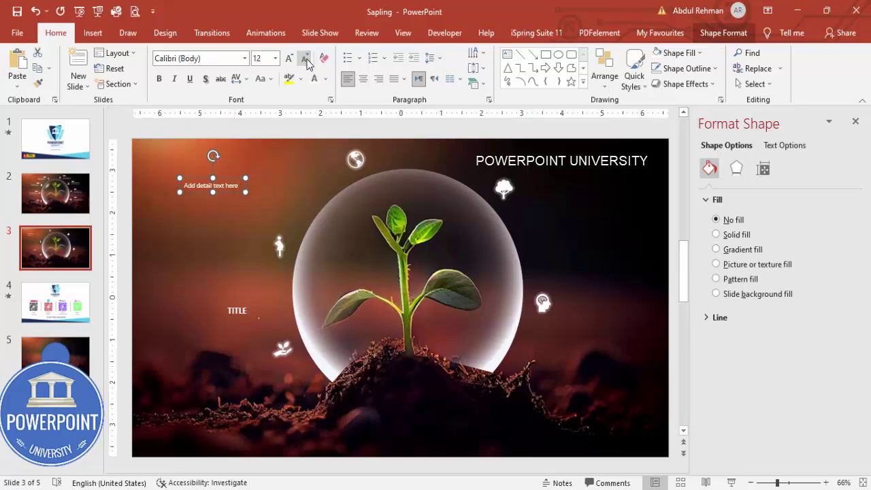
{"action": "left_click", "coordinate": [380, 81]}
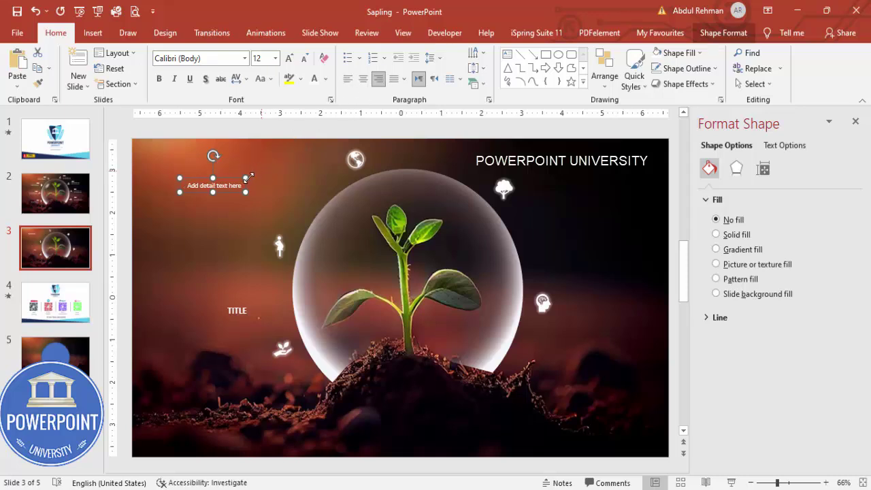
{"action": "left_click_drag", "start_coordinate": [235, 183], "coordinate": [242, 314]}
Group the TITLE and detail text and move the pair beside the hand icon.
{"action": "left_click", "coordinate": [240, 310], "text": "shift"}
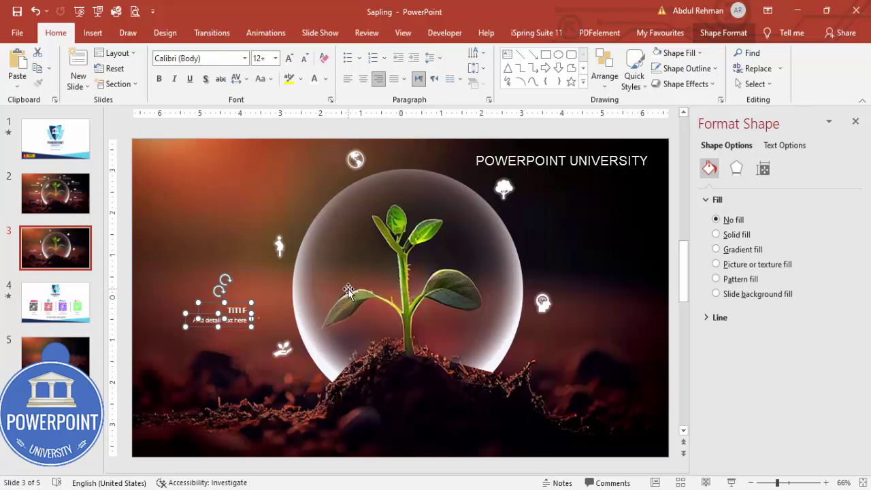
{"action": "key", "text": "ctrl+g"}
{"action": "left_click_drag", "start_coordinate": [242, 299], "coordinate": [218, 230]}
Duplicate the label pair and place copies beside the person, globe and tree icons.
{"action": "key", "text": "ctrl+d"}
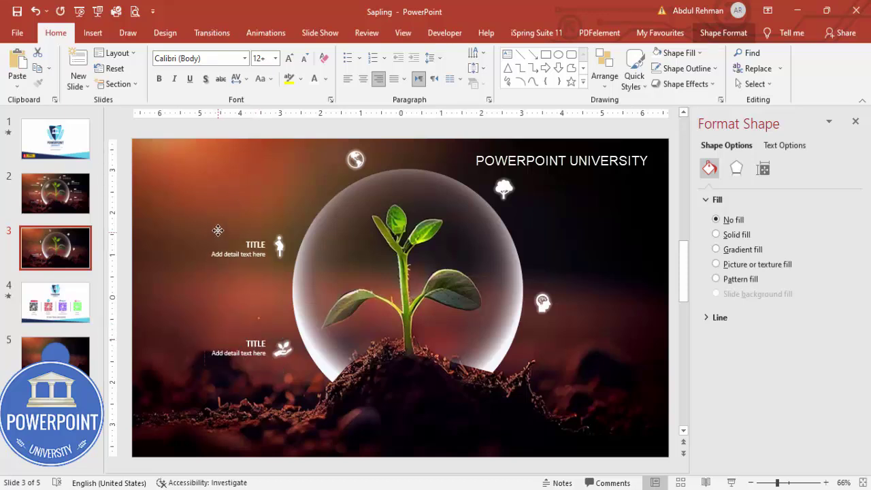
{"action": "key", "text": "ctrl+d"}
{"action": "left_click_drag", "start_coordinate": [262, 141], "coordinate": [330, 154]}
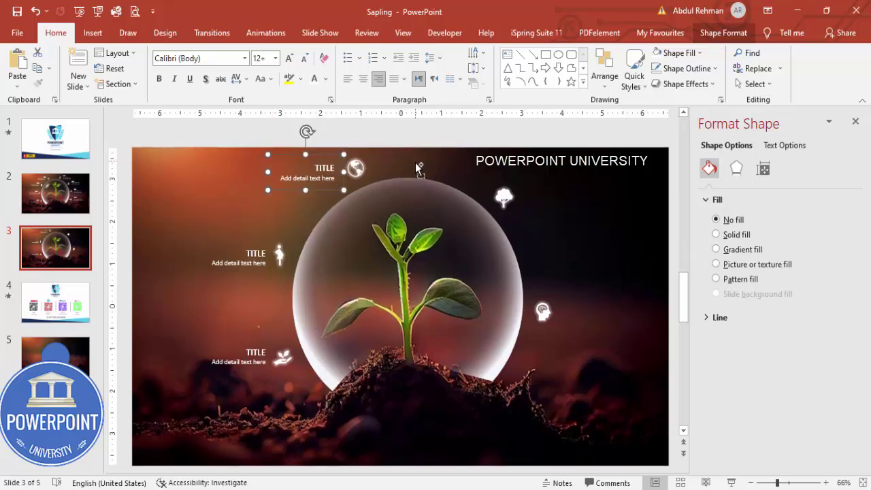
{"action": "key", "text": "ctrl+d"}
{"action": "left_click_drag", "start_coordinate": [418, 177], "coordinate": [575, 249]}
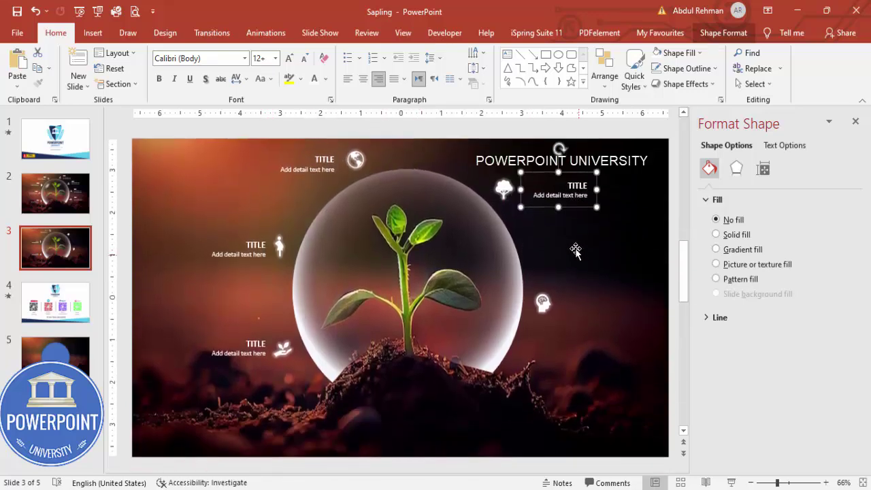
Select the TITLE and detail boxes inside the right-side label copy.
{"action": "left_click", "coordinate": [560, 200]}
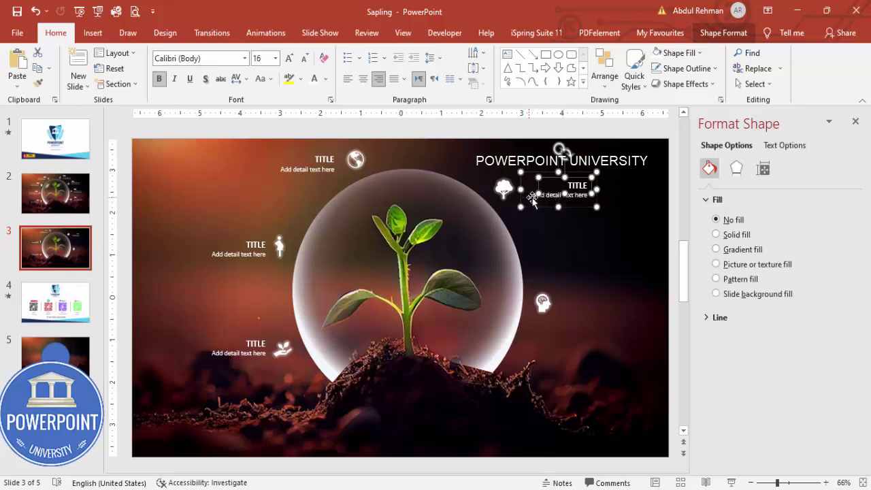
{"action": "left_click", "coordinate": [537, 195]}
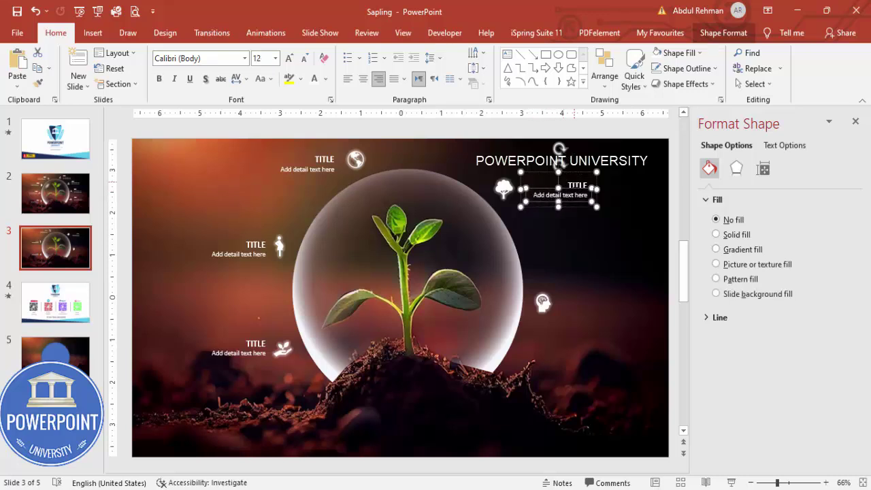
{"action": "left_click", "coordinate": [571, 185], "text": "shift"}
{"action": "left_click", "coordinate": [724, 33]}
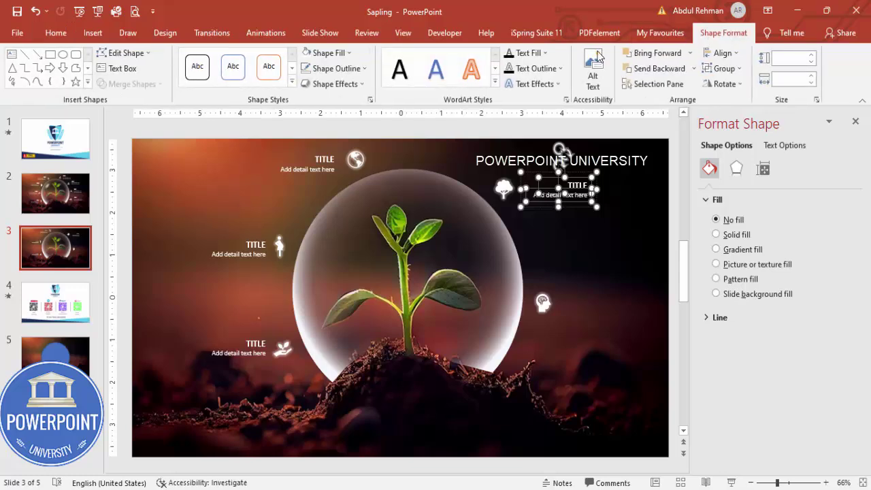
Align the two boxes on their left edges and left-align their text.
{"action": "left_click", "coordinate": [723, 52]}
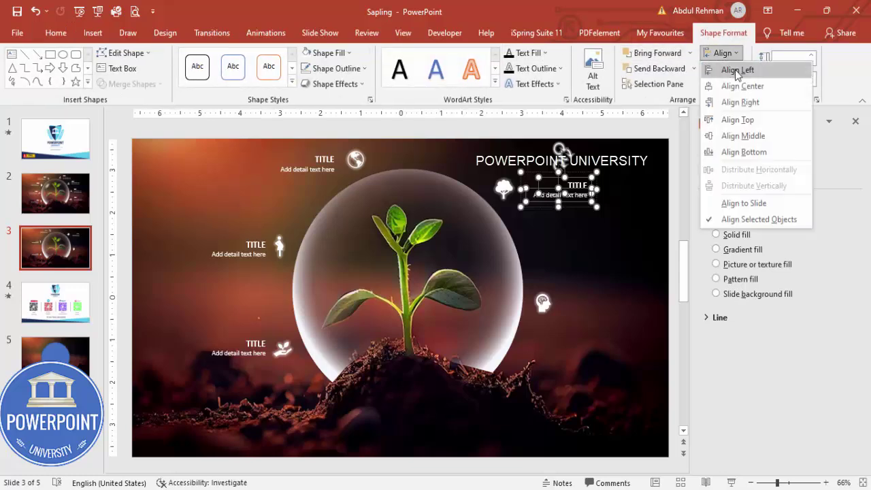
{"action": "left_click", "coordinate": [737, 71]}
{"action": "left_click", "coordinate": [55, 32]}
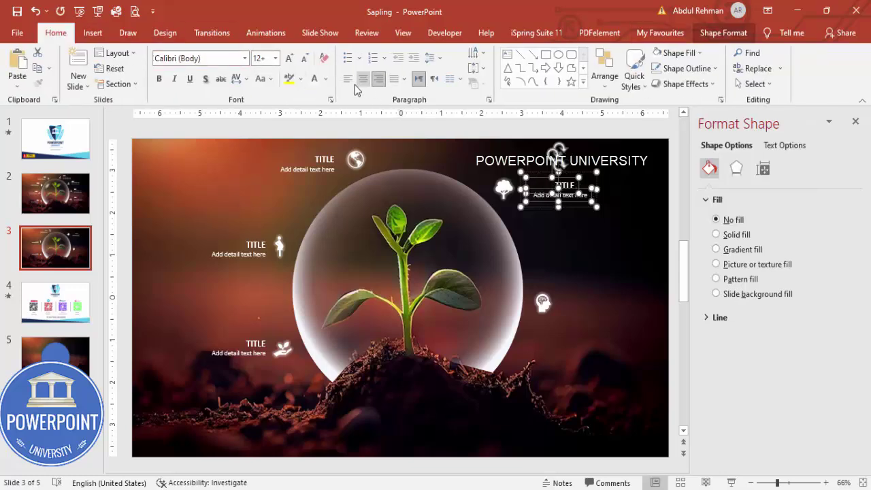
{"action": "left_click", "coordinate": [347, 79]}
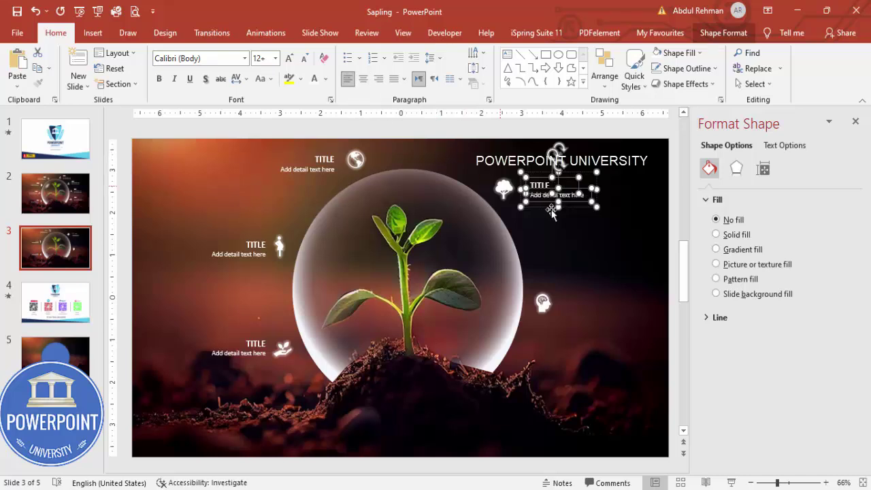
Move the right-side label pair beside the tree icon.
{"action": "left_click", "coordinate": [506, 188]}
{"action": "left_click", "coordinate": [558, 182]}
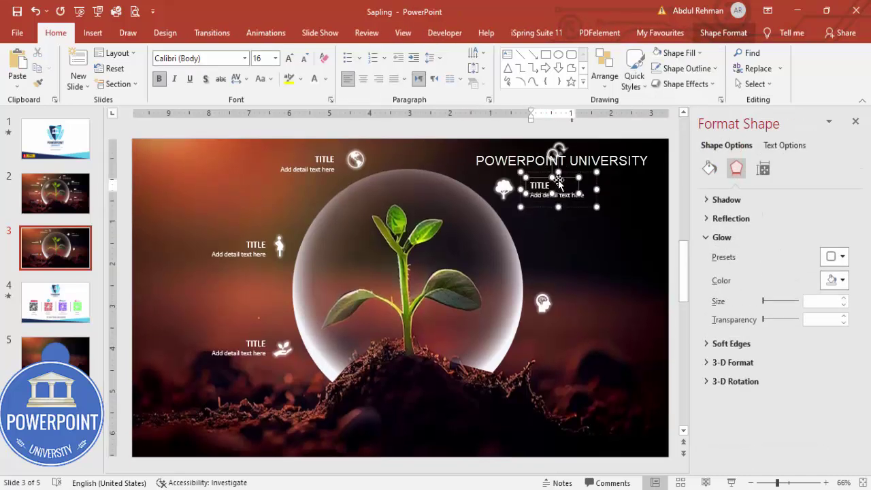
{"action": "left_click_drag", "start_coordinate": [572, 176], "coordinate": [609, 286]}
{"action": "left_click", "coordinate": [359, 241]}
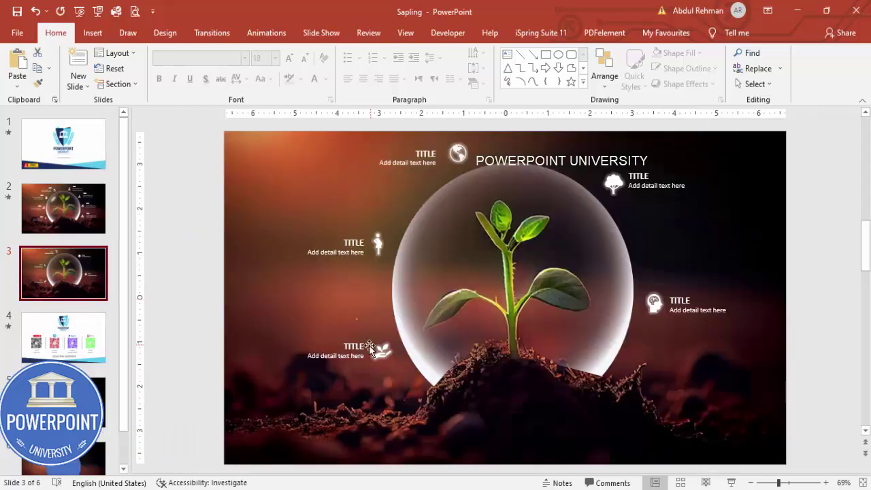
Group the hand, person and globe icons each with its label.
{"action": "left_click", "coordinate": [356, 350]}
{"action": "left_click", "coordinate": [382, 350], "text": "shift"}
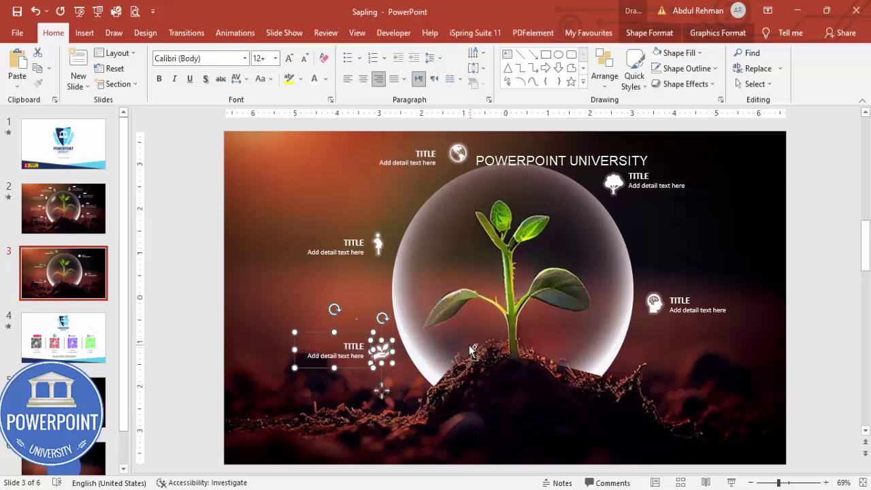
{"action": "key", "text": "ctrl+g"}
{"action": "left_click", "coordinate": [379, 244]}
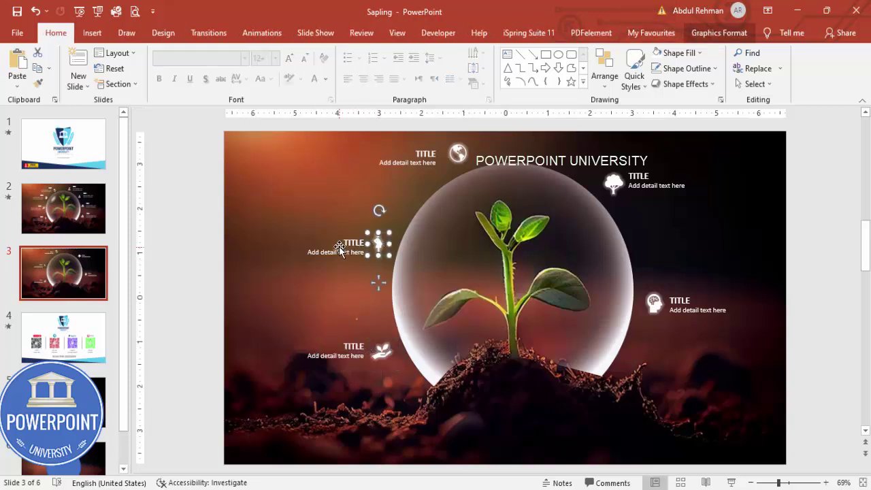
{"action": "left_click", "coordinate": [339, 248], "text": "shift"}
{"action": "key", "text": "ctrl+g"}
{"action": "left_click", "coordinate": [448, 157]}
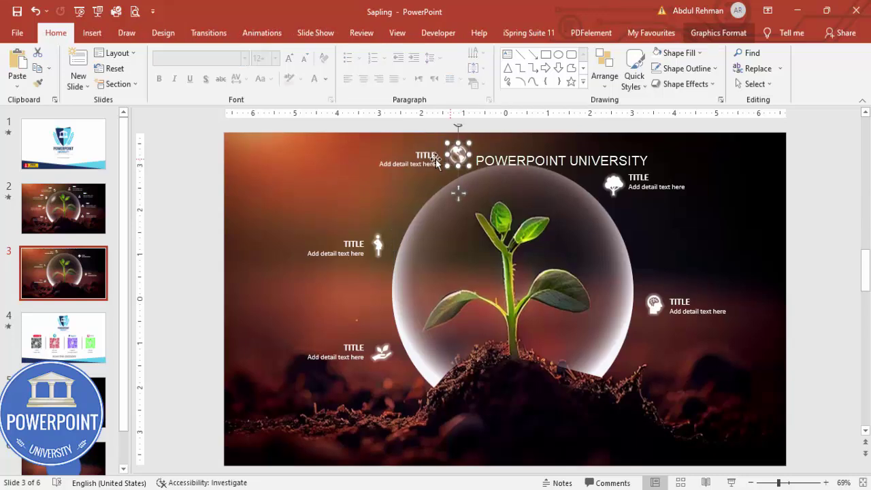
{"action": "left_click", "coordinate": [436, 159], "text": "shift"}
{"action": "key", "text": "ctrl+g"}
Group the tree and head icons each with its label.
{"action": "left_click", "coordinate": [614, 184]}
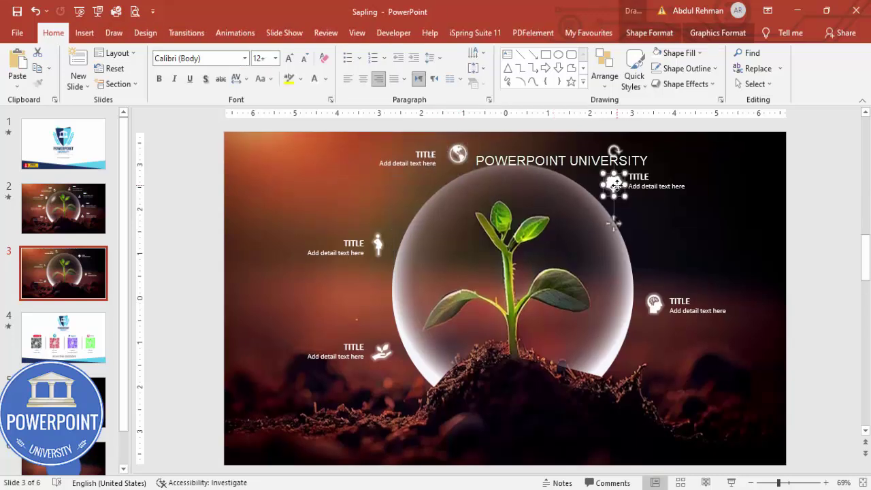
{"action": "left_click", "coordinate": [655, 185], "text": "shift"}
{"action": "key", "text": "ctrl+g"}
{"action": "left_click", "coordinate": [654, 302]}
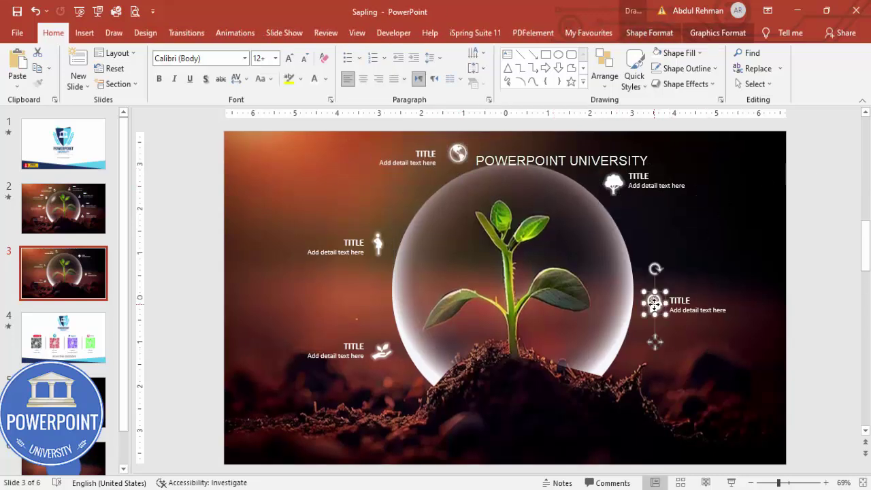
{"action": "left_click", "coordinate": [720, 304], "text": "shift"}
{"action": "key", "text": "ctrl+g"}
Test-drag the glass bubble up and right, then undo the move.
{"action": "left_click", "coordinate": [828, 271]}
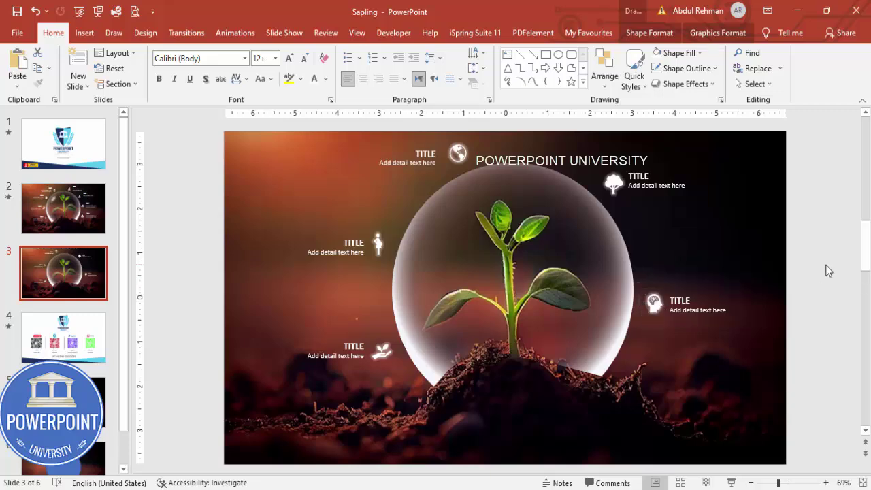
{"action": "left_click", "coordinate": [606, 254]}
{"action": "left_click_drag", "start_coordinate": [606, 253], "coordinate": [667, 235]}
{"action": "key", "text": "ctrl+z"}
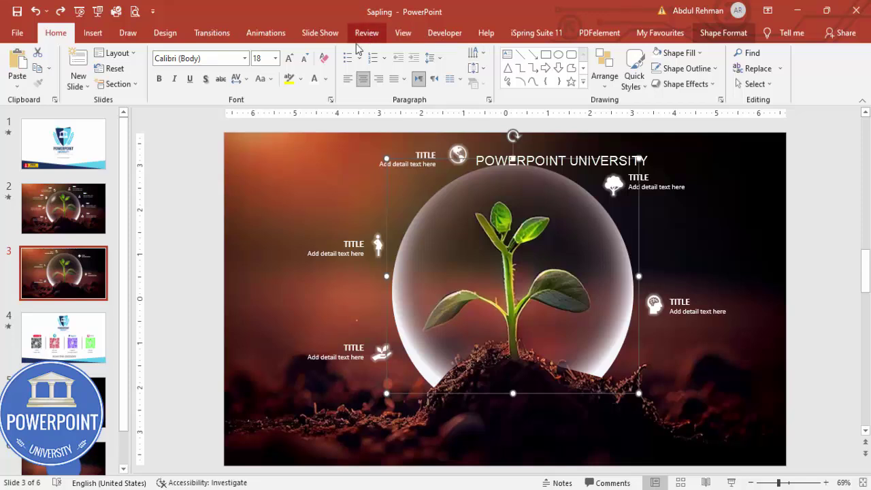
Apply a Wipe entrance animation to the group, with the Animation Pane shown.
{"action": "left_click", "coordinate": [266, 33]}
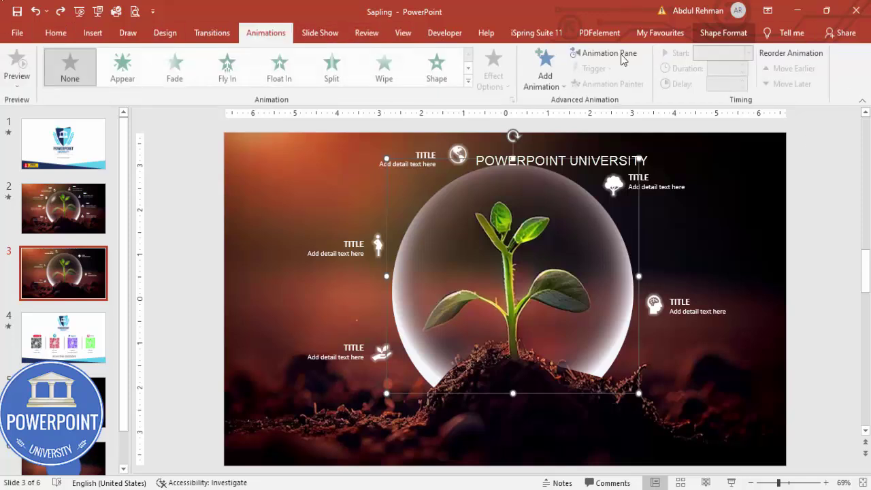
{"action": "left_click", "coordinate": [608, 53]}
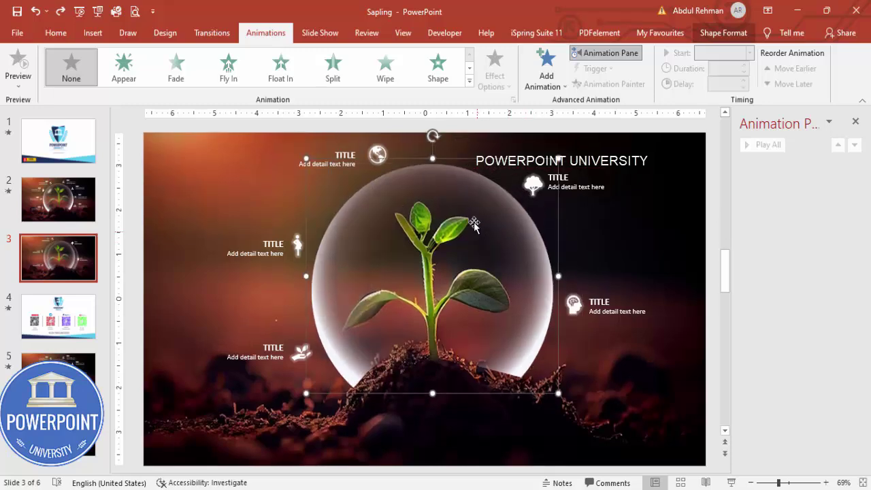
{"action": "left_click", "coordinate": [393, 81]}
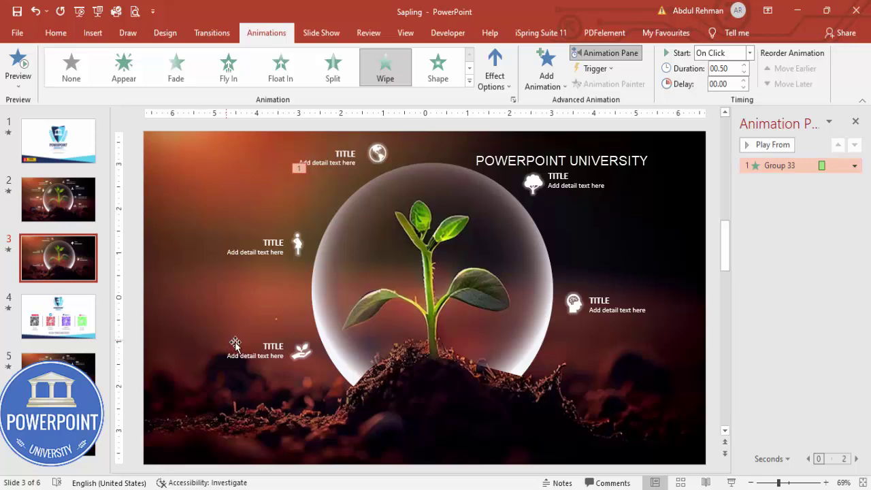
Select the bottom-left, middle-left and top label groups together.
{"action": "left_click", "coordinate": [271, 350]}
{"action": "left_click", "coordinate": [286, 258], "text": "shift"}
{"action": "left_click", "coordinate": [373, 155], "text": "shift"}
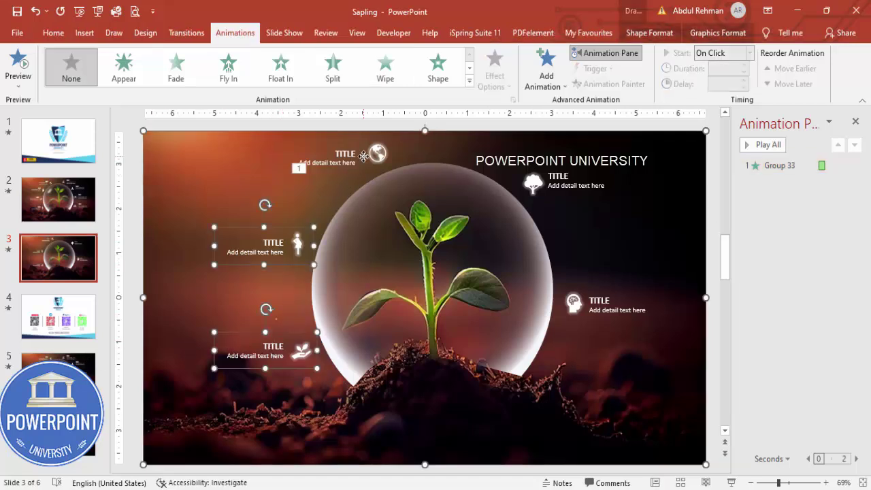